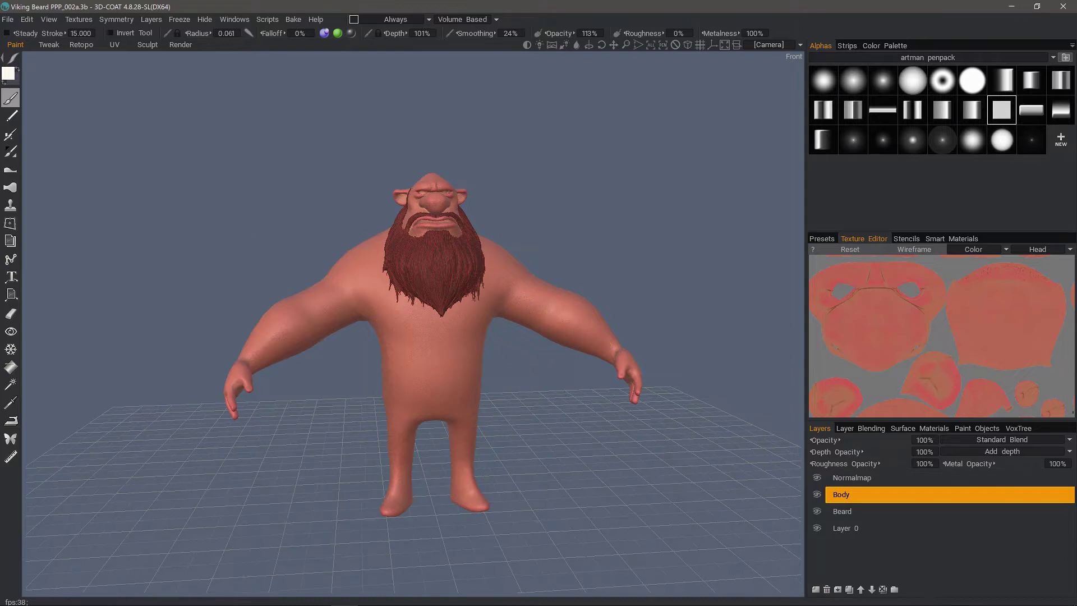
- Look at the Sculpt room's contents, returning to the Paint room
middle_click_drag(234, 139, 198, 111)
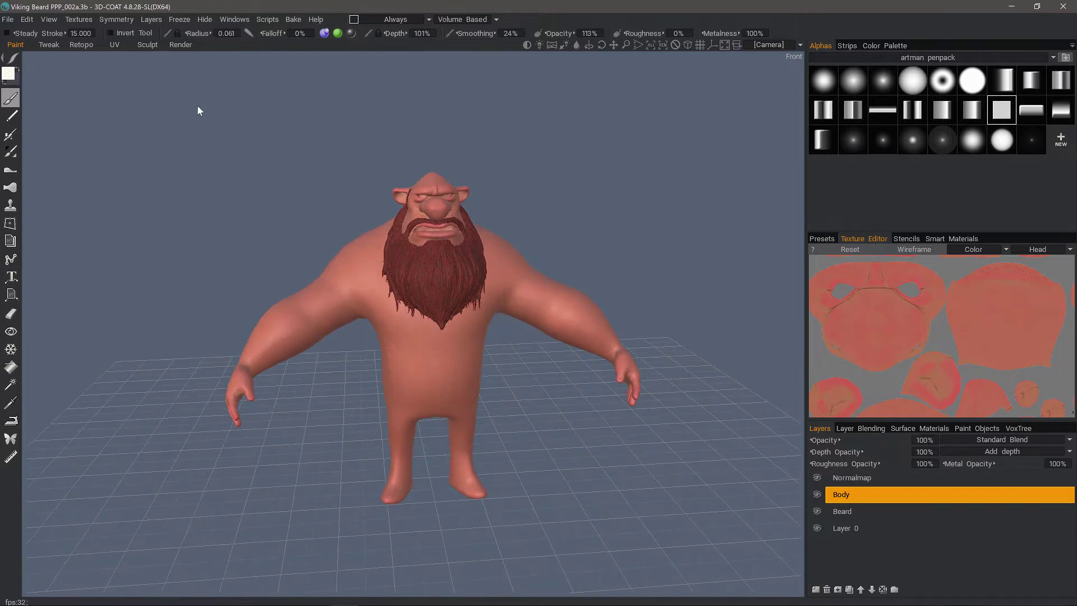
left_click(148, 44)
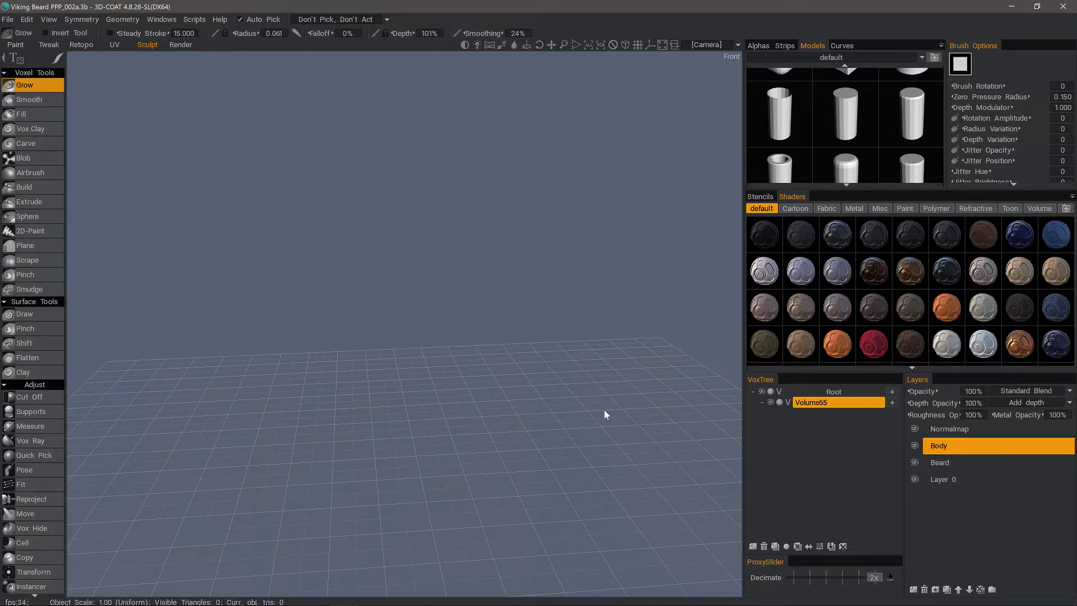
left_click(16, 44)
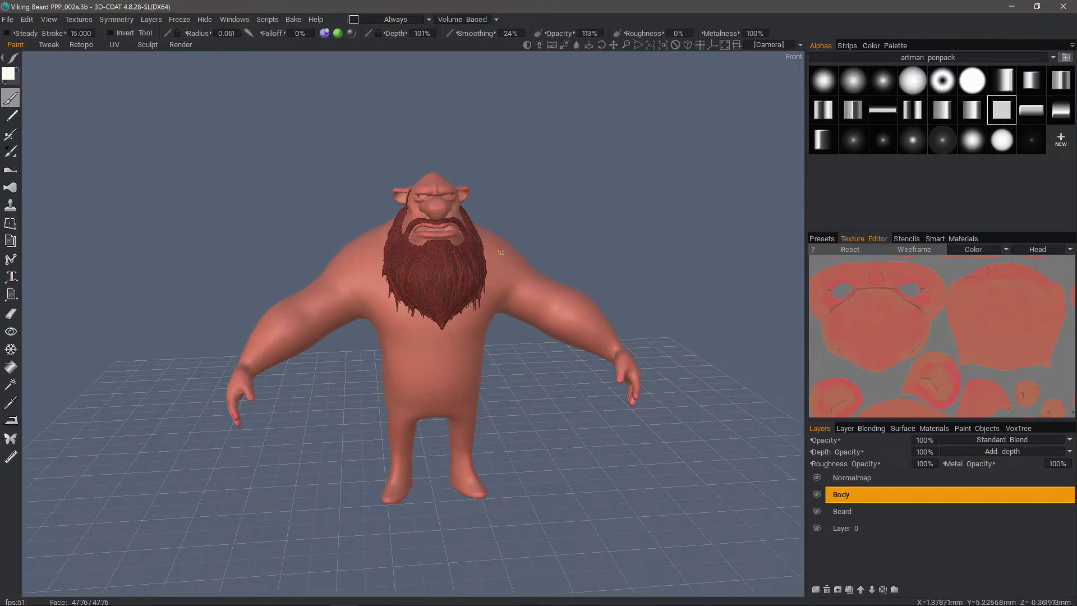
- Show the wireframe over the bearded character in the Paint room
left_click_drag(402, 261, 409, 265, "alt")
scroll(409, 284, "up", 2)
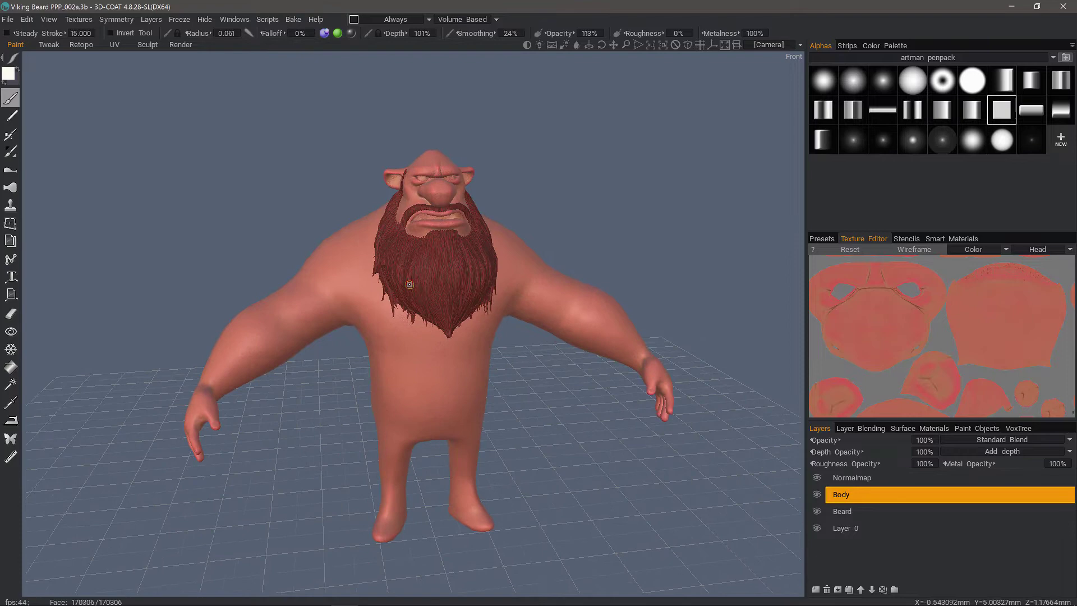
key("w")
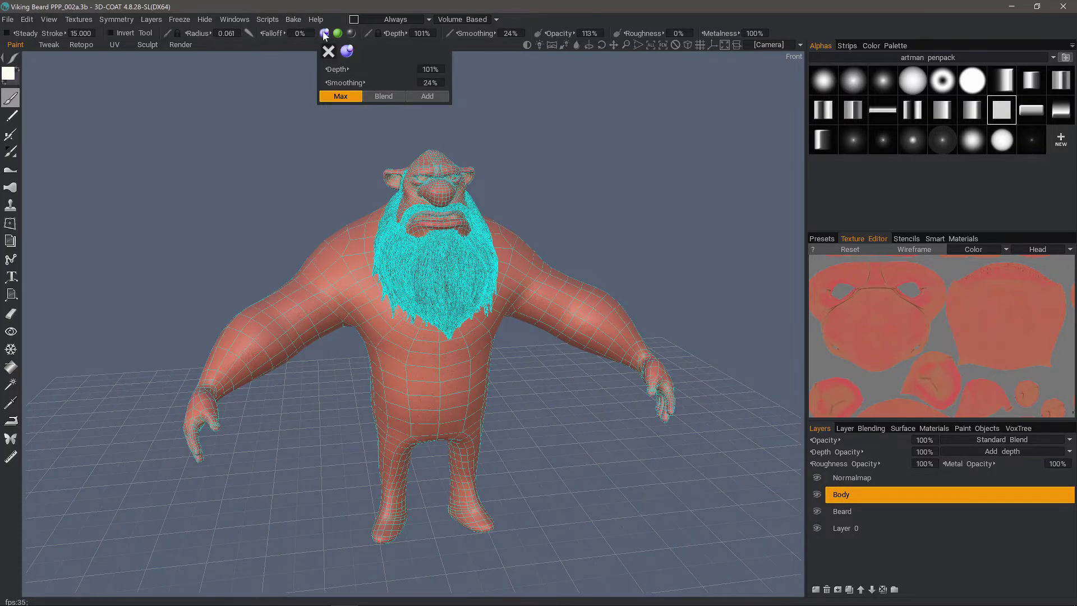
left_click(328, 51)
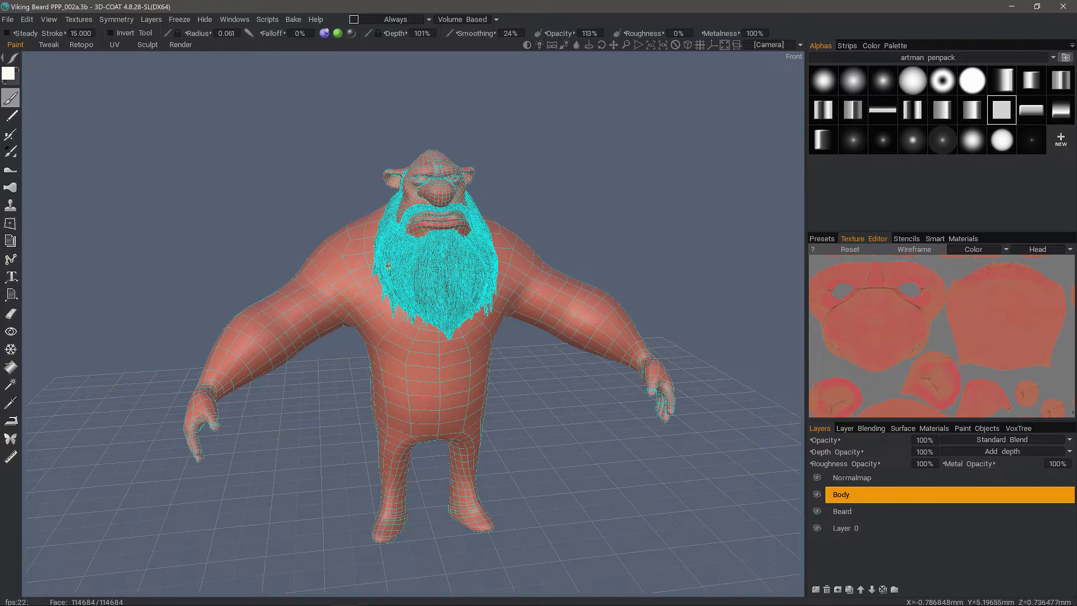
- Look at the Select/Transform options in the Tweak room, returning to the Paint room
left_click(49, 45)
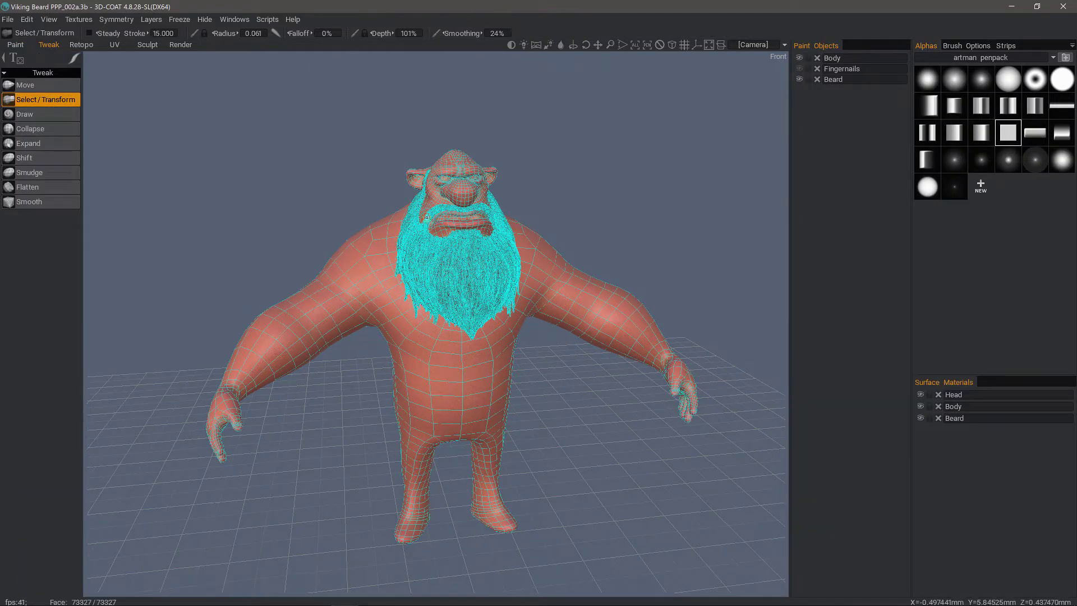
left_click(64, 99)
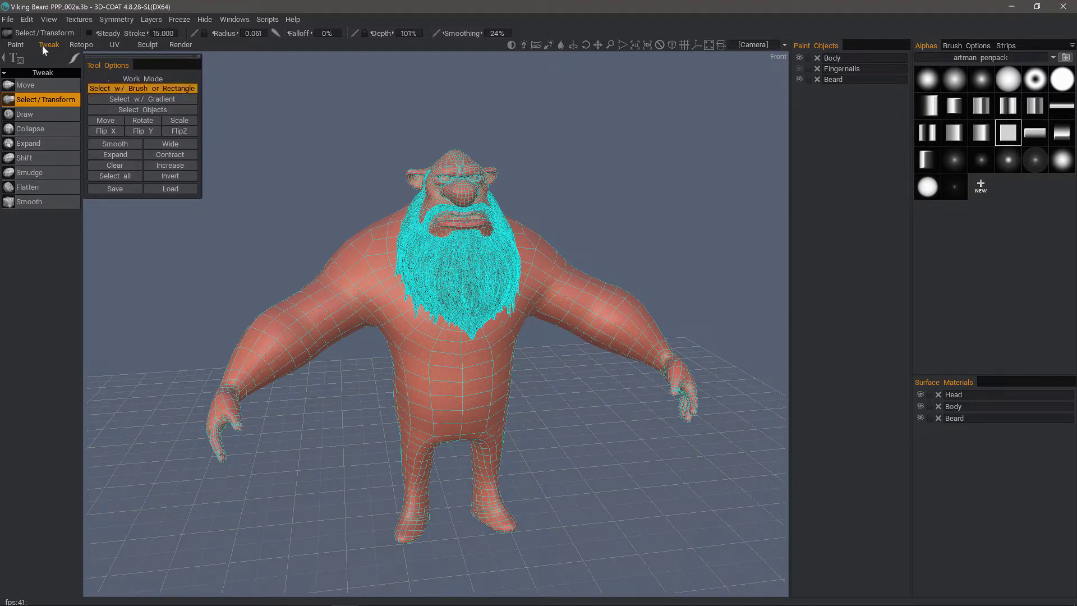
left_click(16, 45)
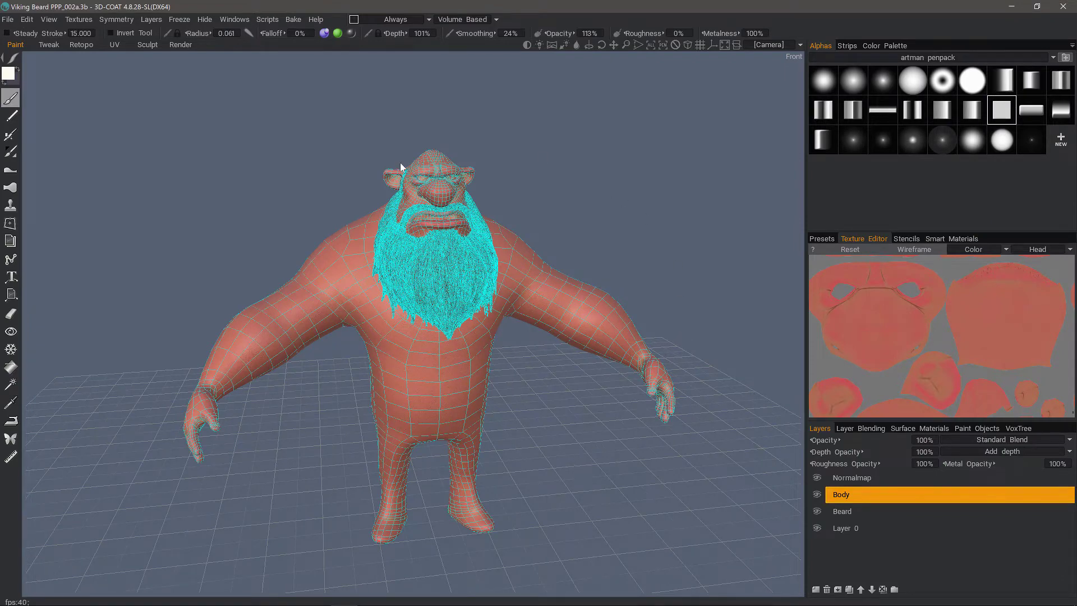
- Send the paint mesh to the Sculpt room without subdivision, apply the import and switch to the Grow tool
left_click_drag(328, 132, 218, 55)
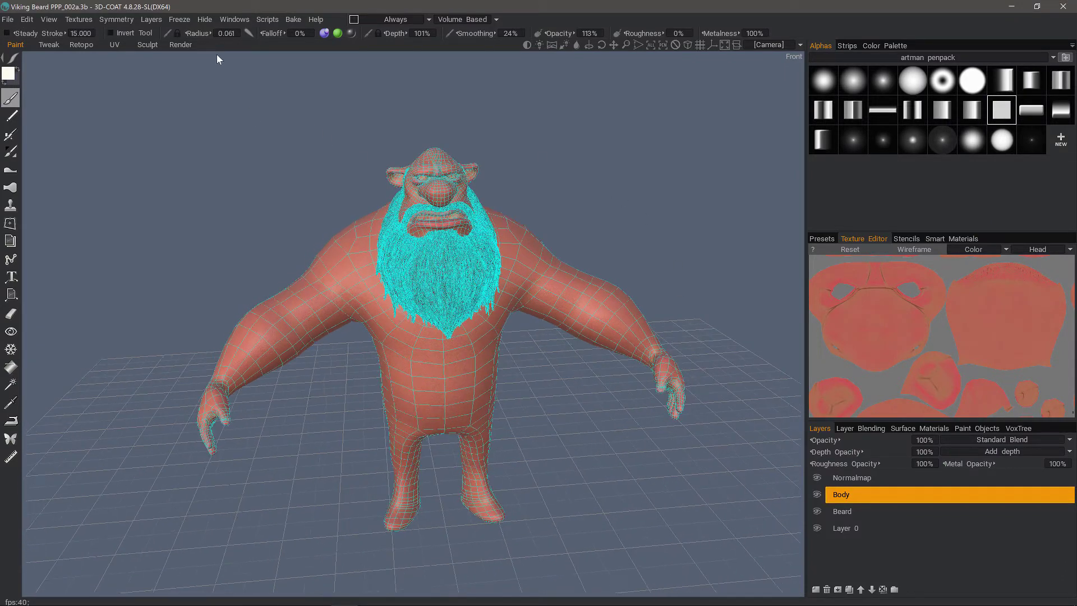
left_click(293, 20)
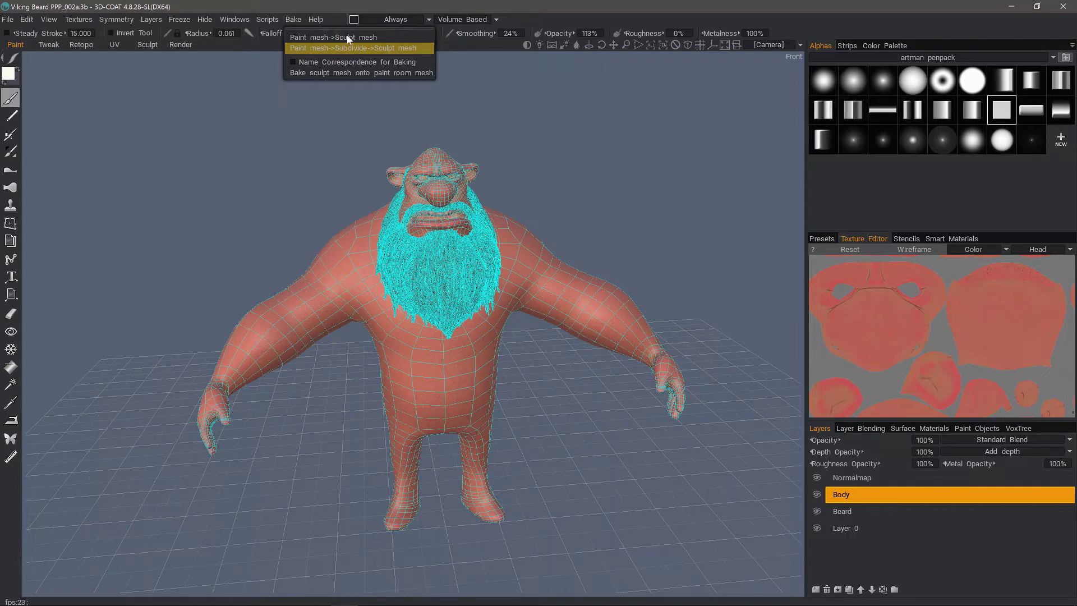
left_click(368, 38)
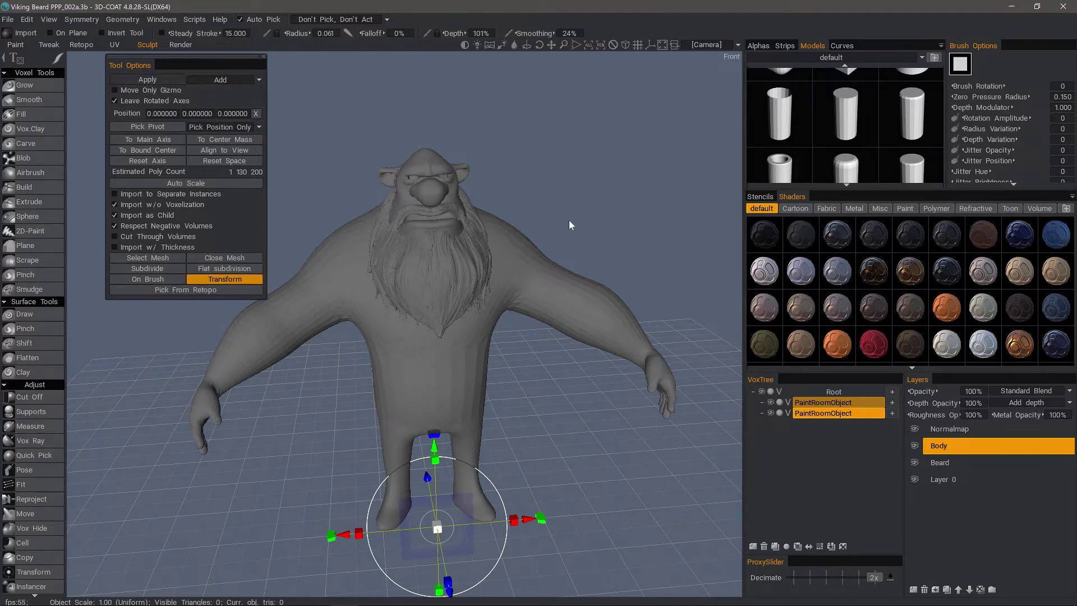
key("Return")
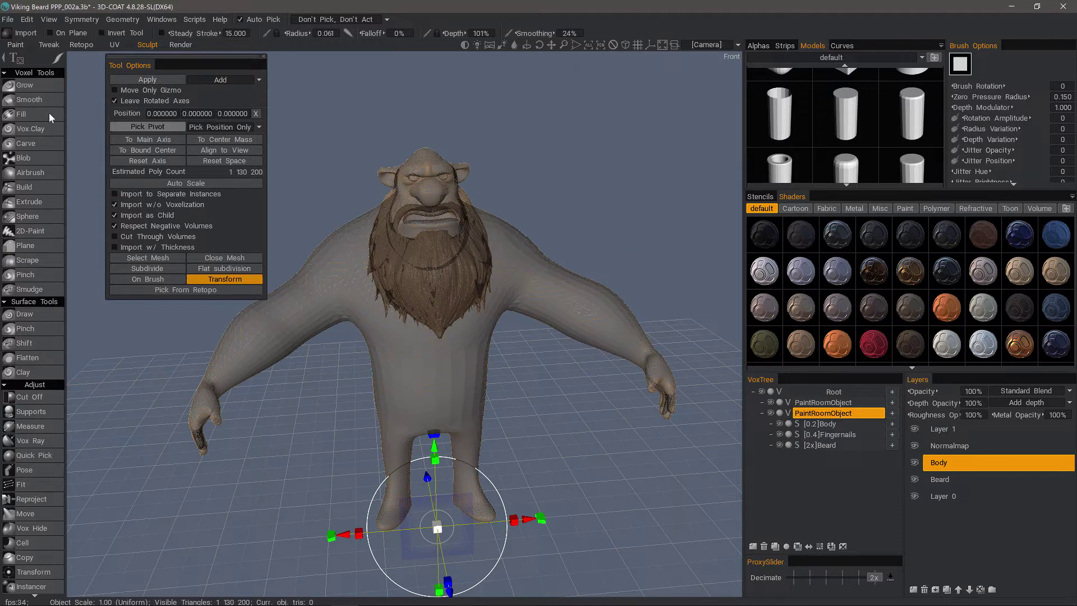
left_click(24, 85)
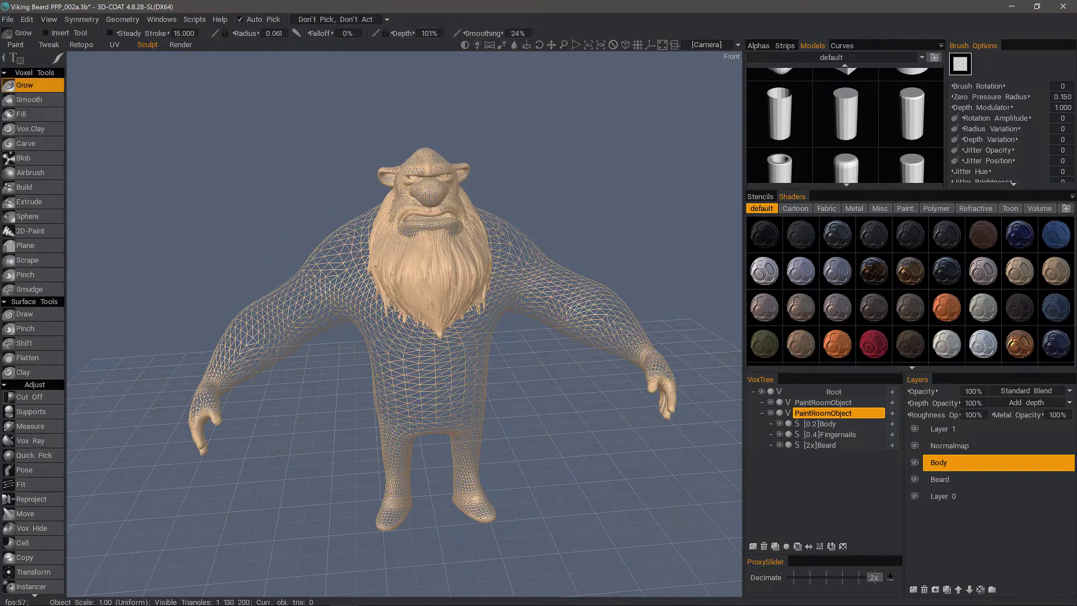
- Delete the Beard and Fingernails volumes from the imported sculpt objects
mouse_move(824, 431)
left_click(836, 445)
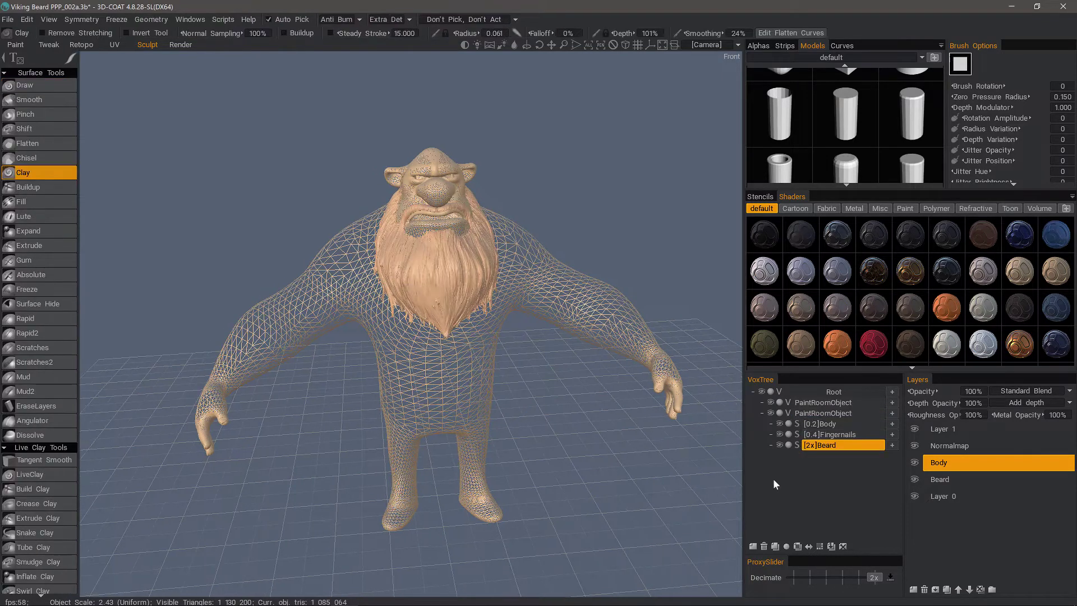
left_click(765, 546)
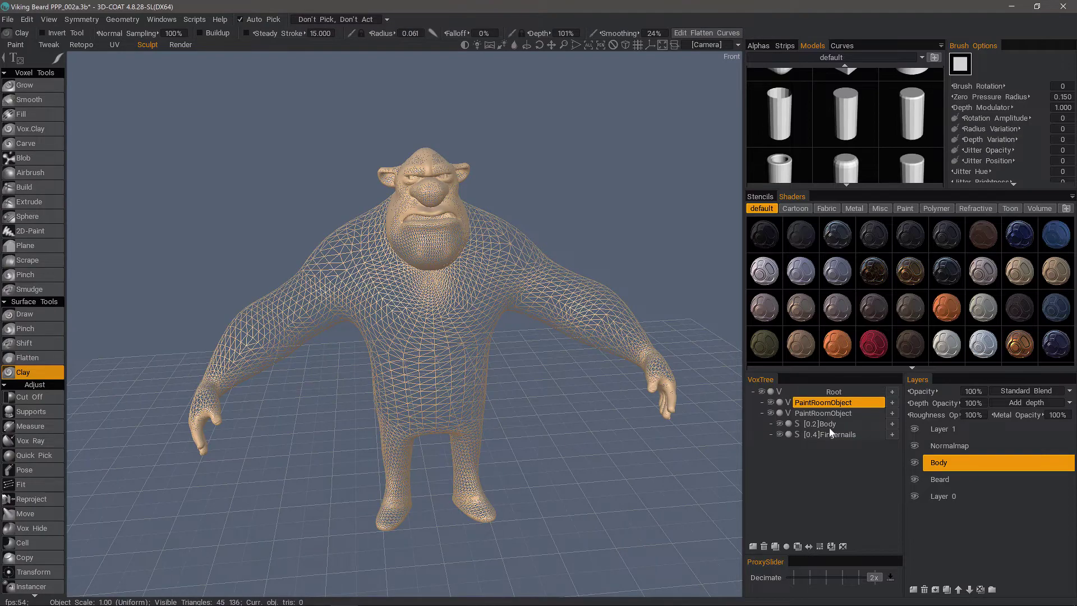
left_click(834, 436)
left_click(764, 547)
- Increase the Body volume's resolution twice and turn off the wireframe display
left_click(819, 423)
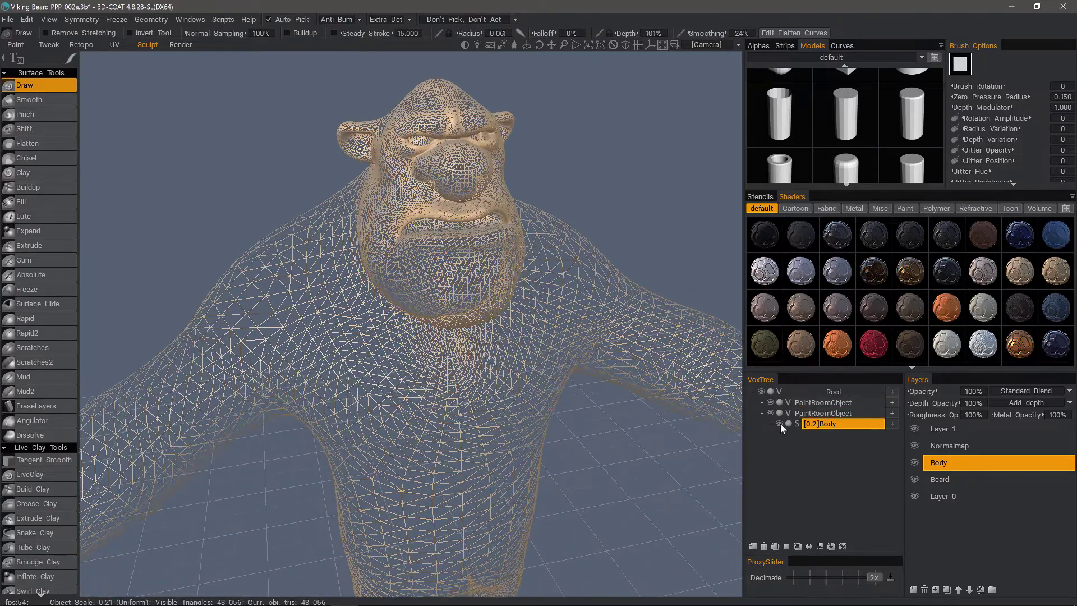
left_click(820, 547)
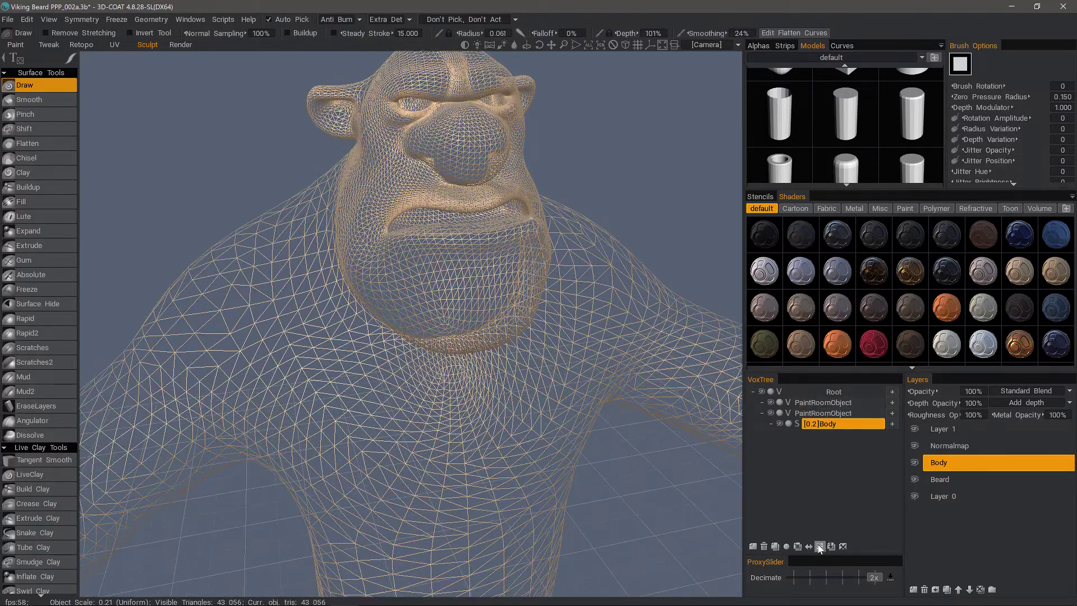
left_click(820, 547)
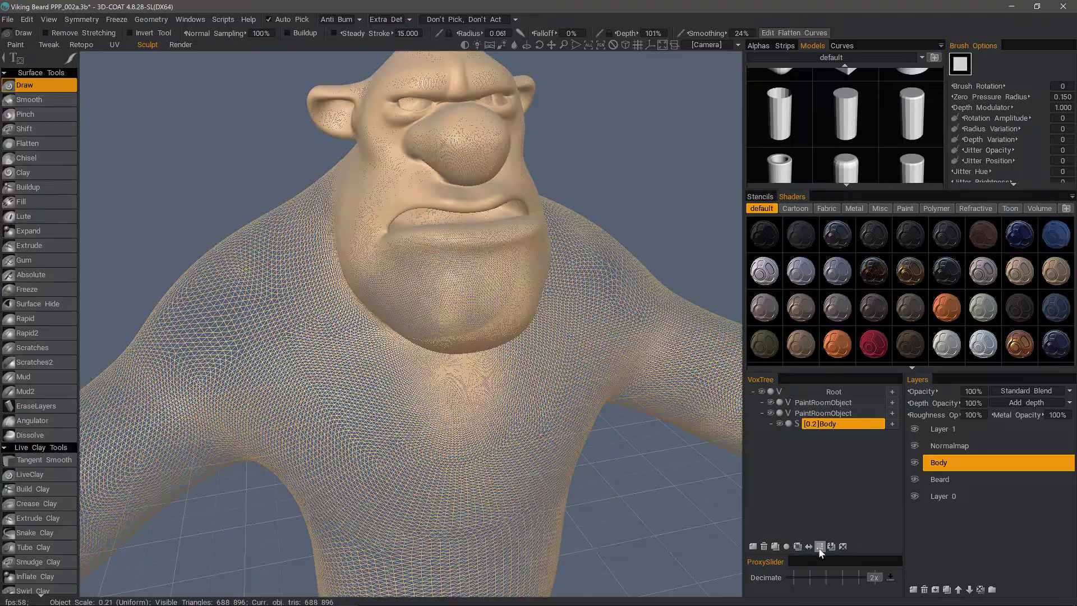
left_click_drag(318, 147, 317, 202)
scroll(289, 216, "up", 3)
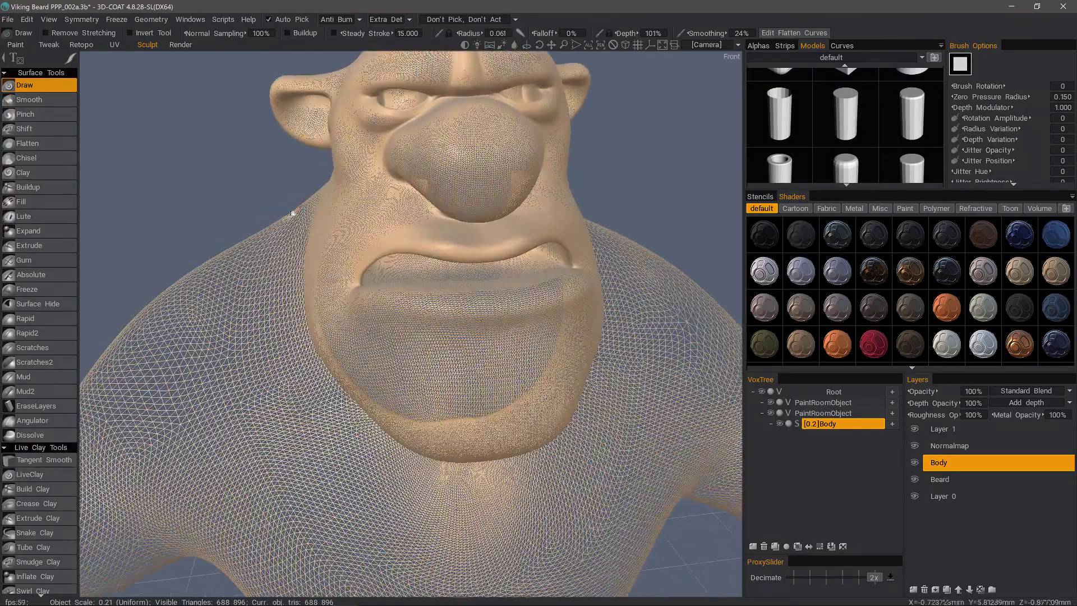
key("w")
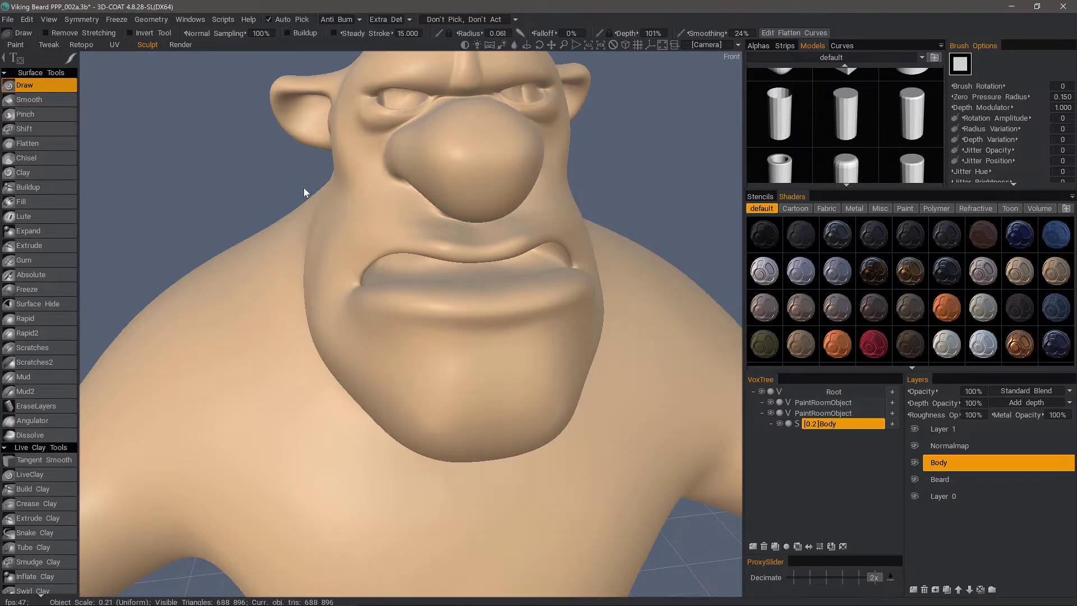
- Lengthen the brush presets list and choose the Gum1 preset, bringing the cheek and upper lip into close view
middle_click_drag(304, 187, 304, 239)
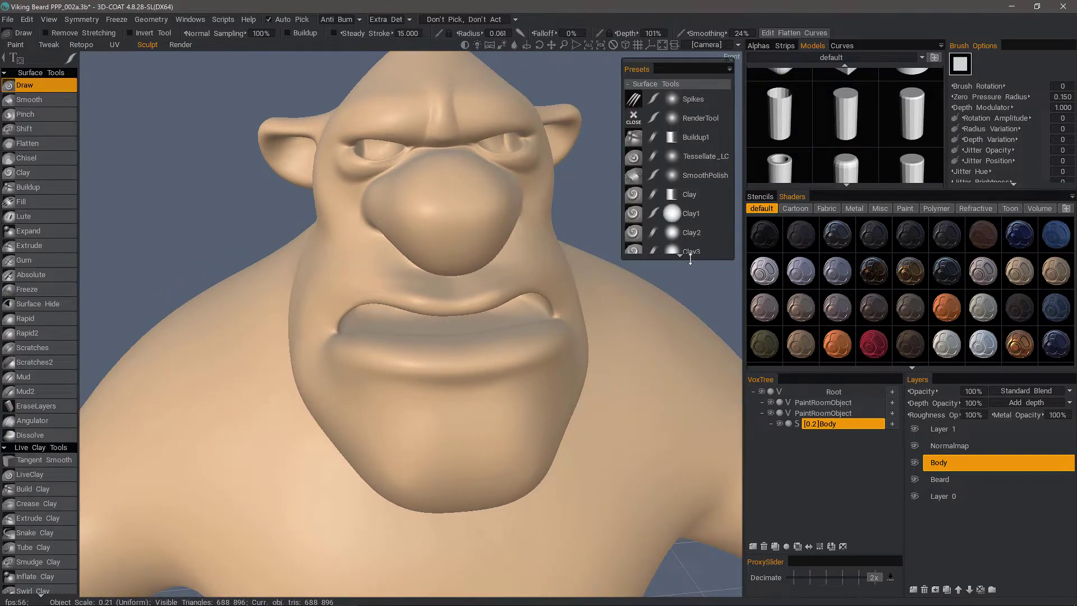
left_click_drag(693, 260, 670, 577)
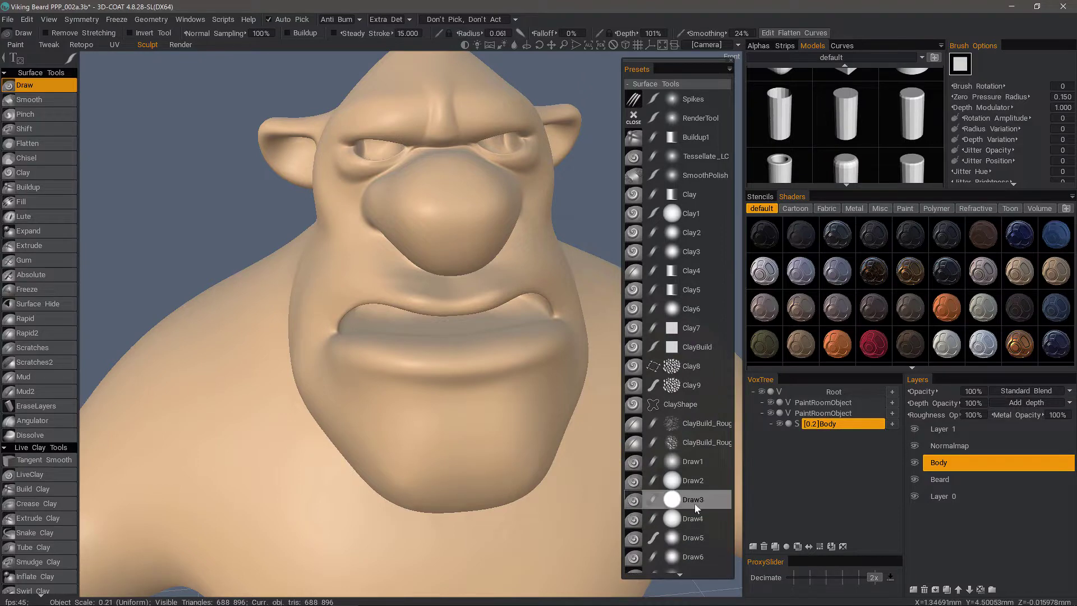
scroll(700, 519, "down", 5)
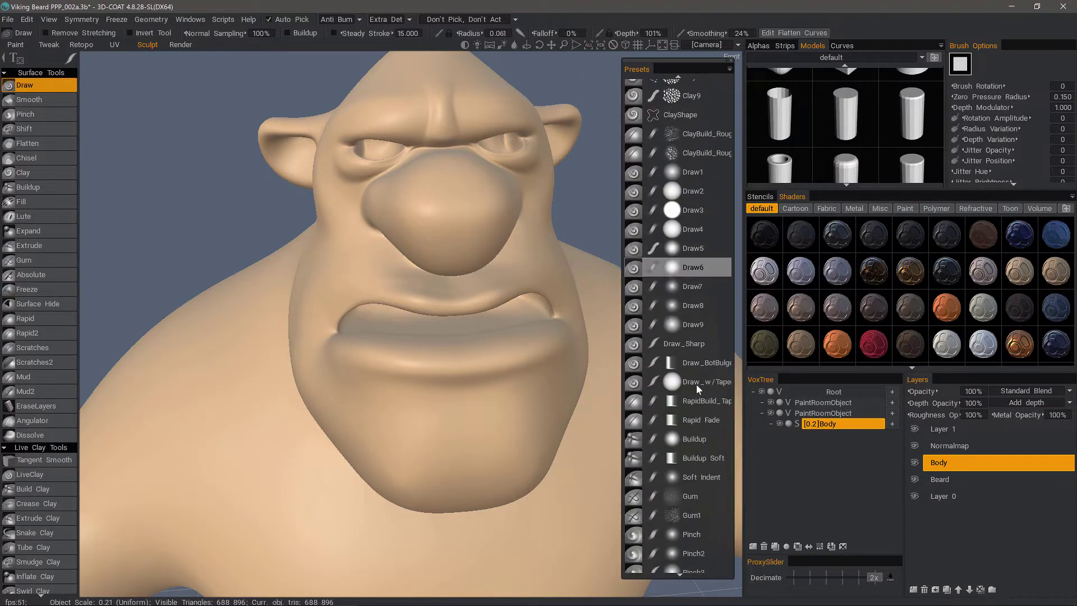
left_click(688, 516)
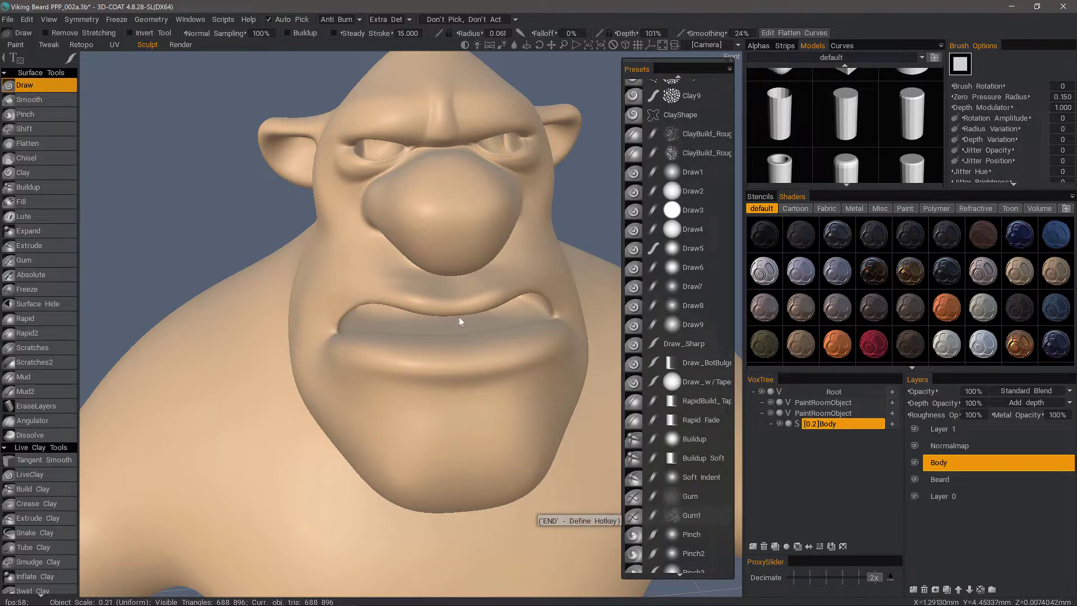
right_click_drag(414, 277, 374, 271)
mouse_move(375, 271)
left_mouse_down("alt")
mouse_move(390, 252)
mouse_move(395, 267)
left_mouse_up("alt")
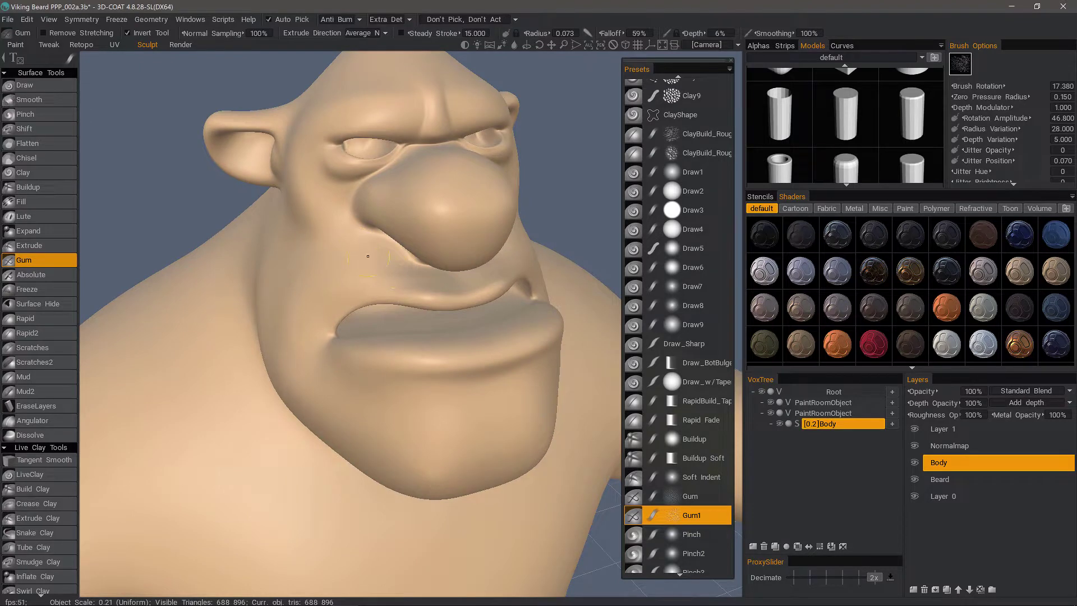
mouse_move(368, 257)
right_mouse_down("alt")
mouse_move(351, 248)
mouse_move(318, 263)
mouse_move(322, 227)
right_mouse_up("alt")
left_click_drag(322, 228, 369, 222, "alt")
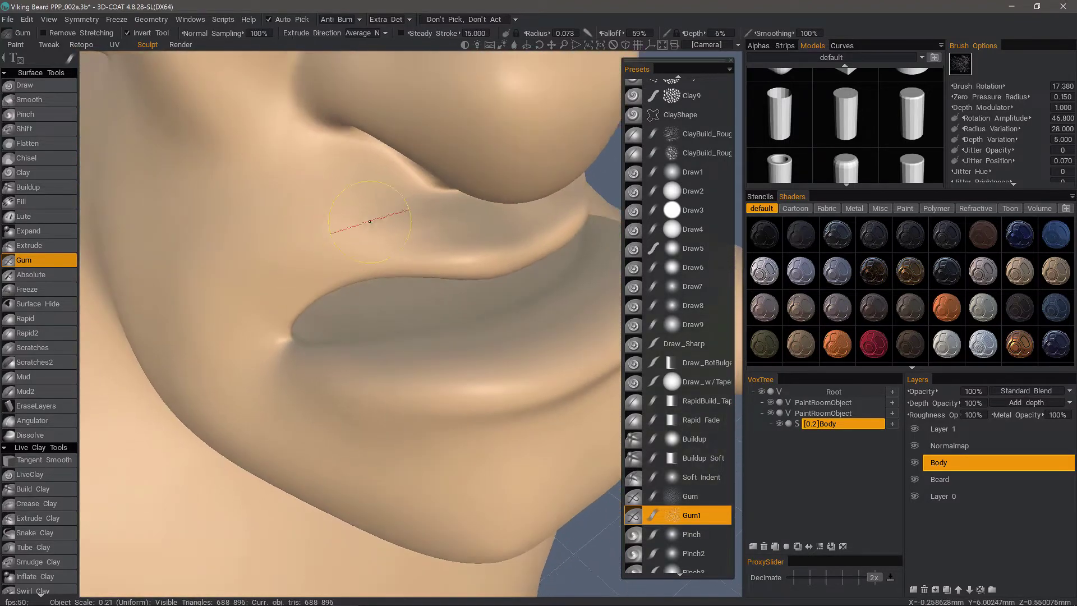
right_click_drag(369, 210, 269, 337, "alt")
- Choose the skin1 preset, show the wireframe and stroke skin detail from cheek to chin, reducing the brush radius to 0.055
scroll(700, 531, "down", 8)
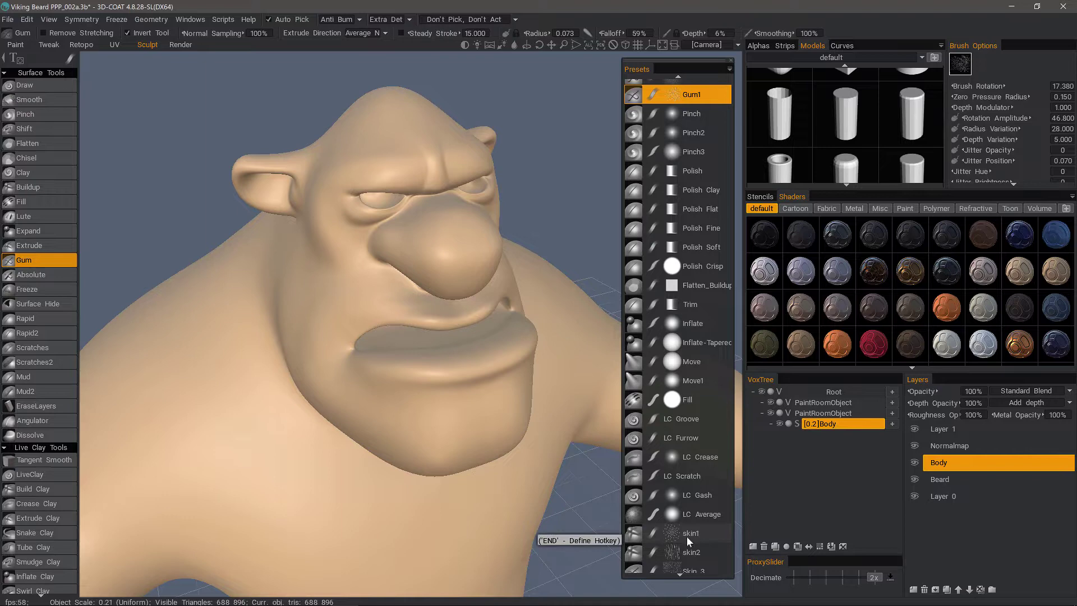
left_click(687, 537)
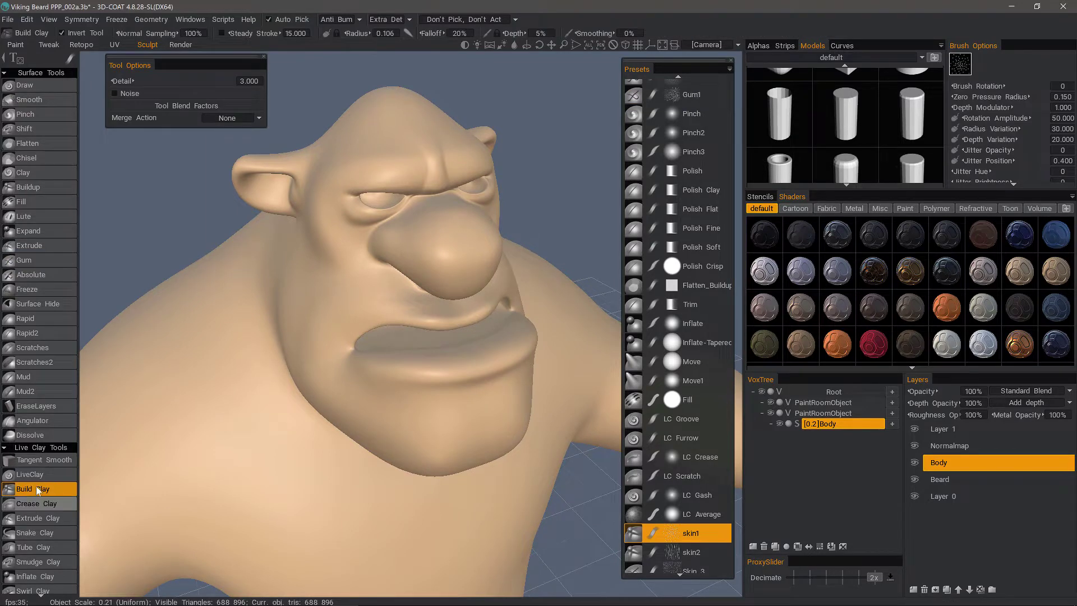
key("w")
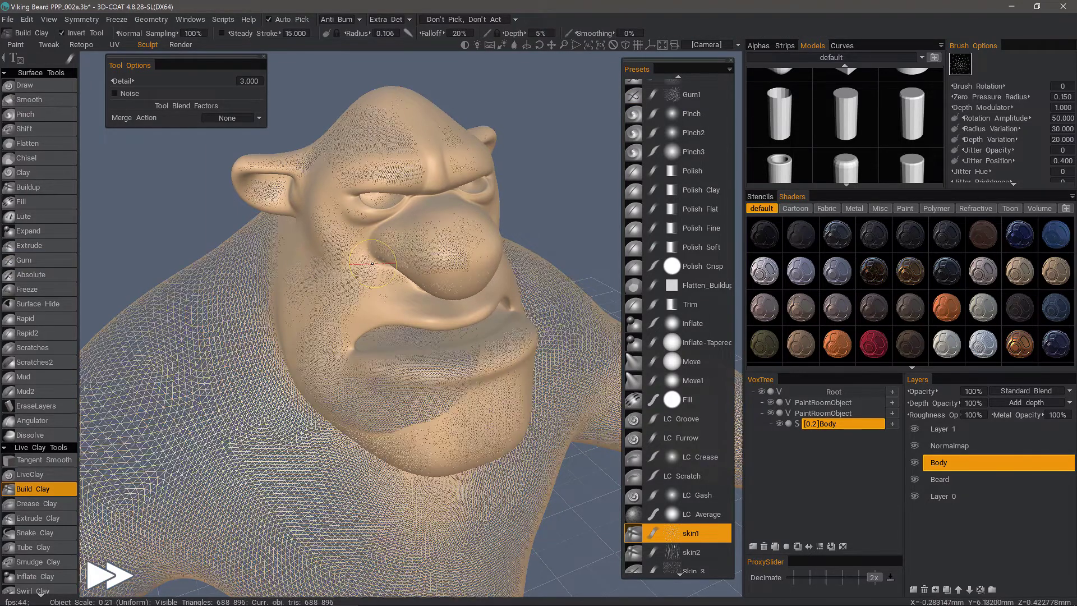
mouse_move(373, 264)
left_mouse_down()
mouse_move(348, 263)
mouse_move(334, 323)
mouse_move(472, 413)
mouse_move(363, 418)
left_mouse_up()
right_click_drag(358, 281, 348, 281)
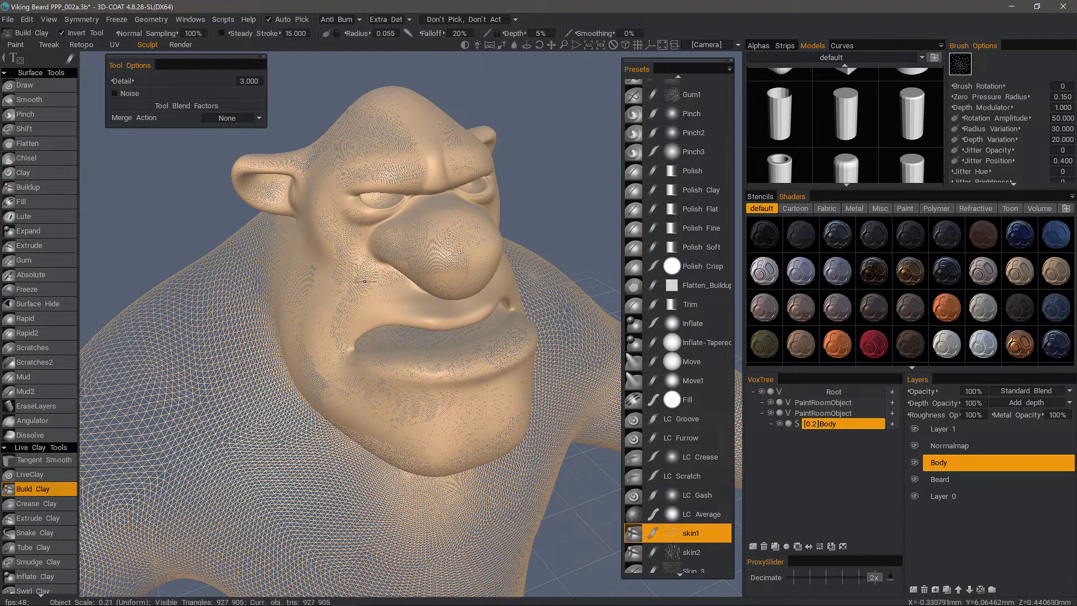
mouse_move(365, 281)
left_mouse_down()
mouse_move(353, 258)
mouse_move(343, 322)
left_mouse_up()
- Raise the brush depth to 13%, hide the wireframe and continue testing skin1 strokes on the face
left_click_drag(460, 243, 410, 261)
right_click_drag(410, 261, 442, 285, "alt")
mouse_move(462, 255)
left_mouse_down("alt")
mouse_move(471, 250)
mouse_move(476, 271)
left_mouse_up("alt")
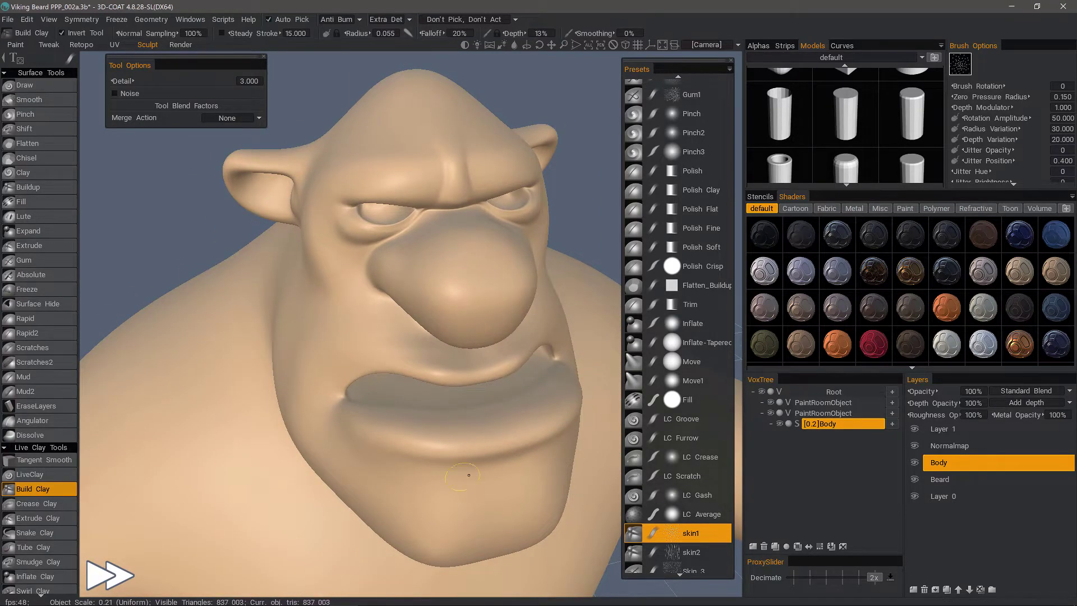
left_click_drag(469, 475, 387, 169, "alt")
left_click_drag(275, 431, 411, 320, "alt")
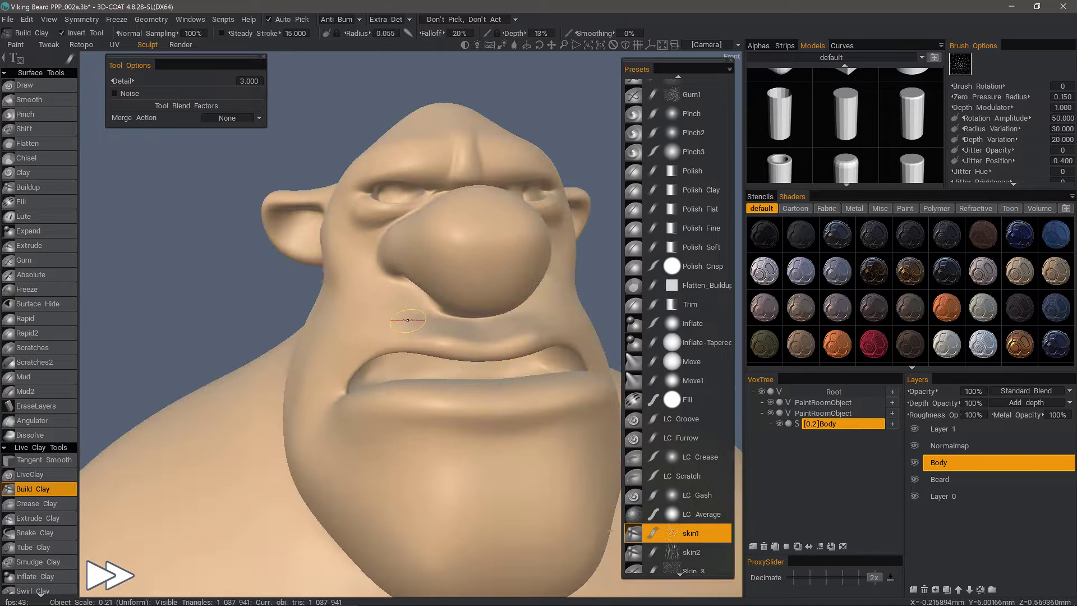
- Choose the skin2 preset, try strokes on the lower lip and chin, and undo the last stroke
right_click_drag(411, 319, 460, 359, "alt")
left_click_drag(460, 359, 582, 517, "alt")
left_click(674, 551)
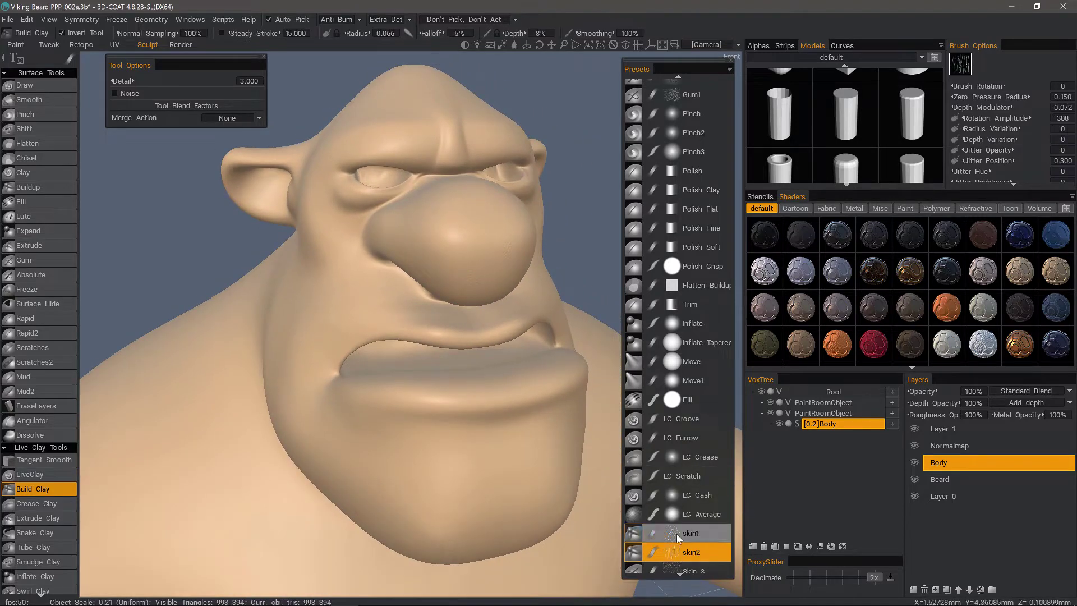
mouse_move(449, 319)
left_mouse_down("alt")
mouse_move(483, 385)
mouse_move(489, 374)
left_mouse_up("alt")
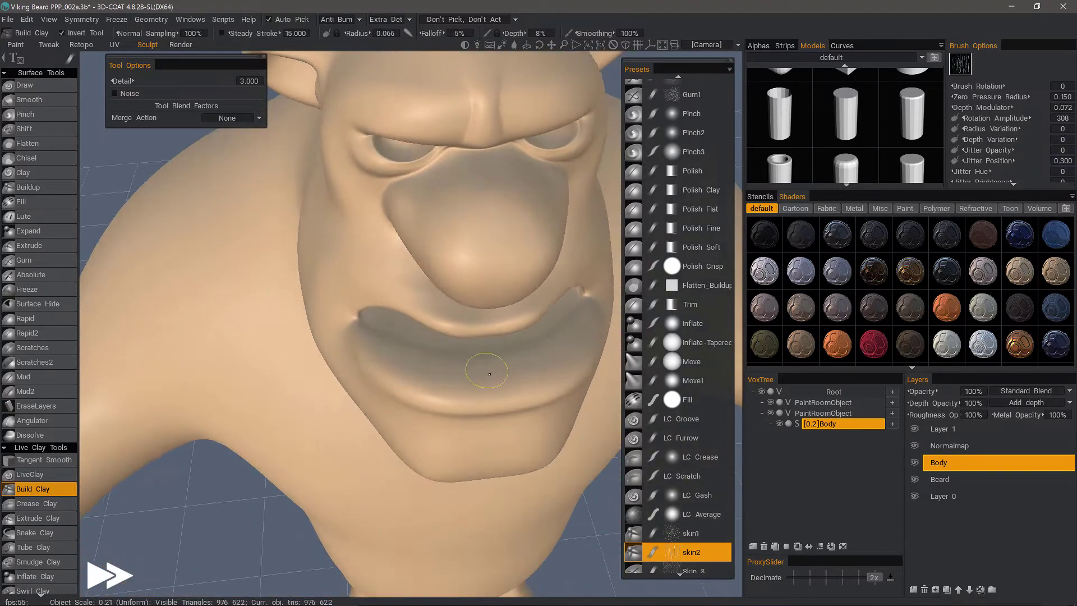
left_click_drag(392, 370, 449, 420, "alt")
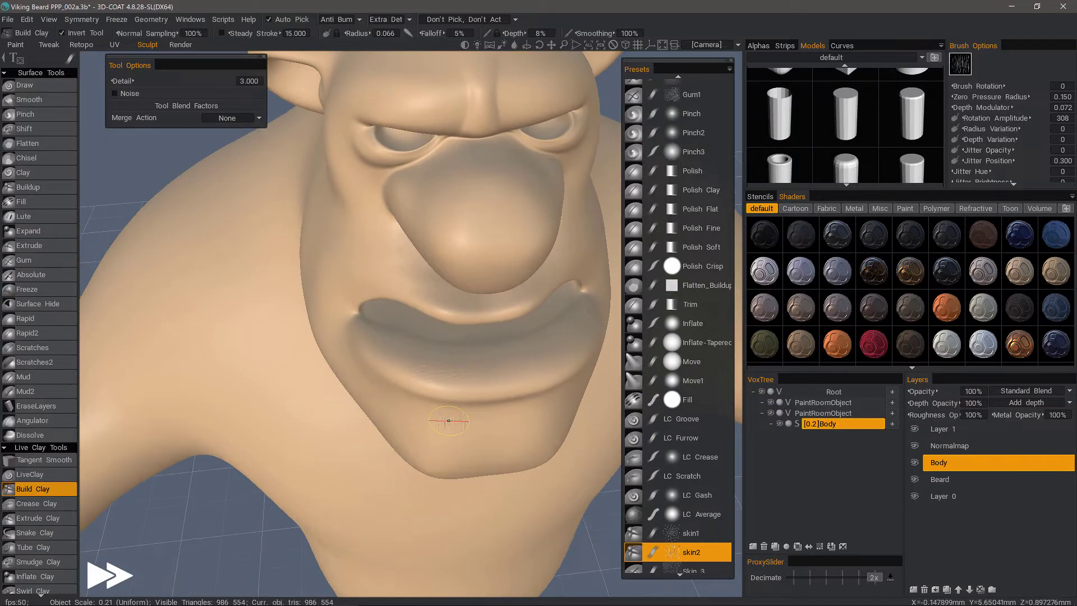
key("ctrl+z")
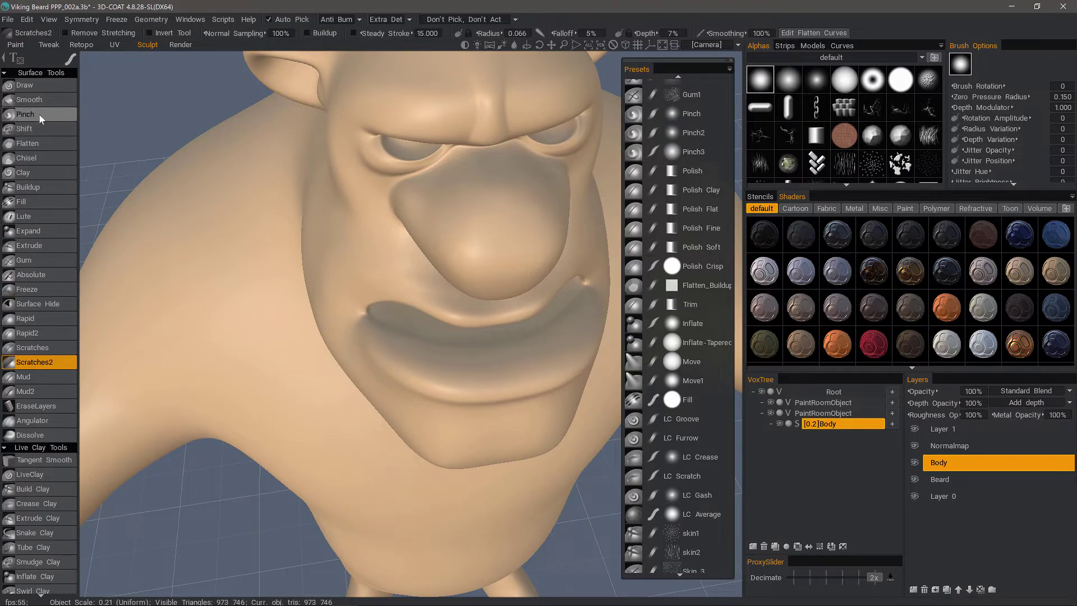
- Switch to the Pinch tool with 93% depth, reduce the radius to 0.030 and try it on the lower lip
left_click(39, 115)
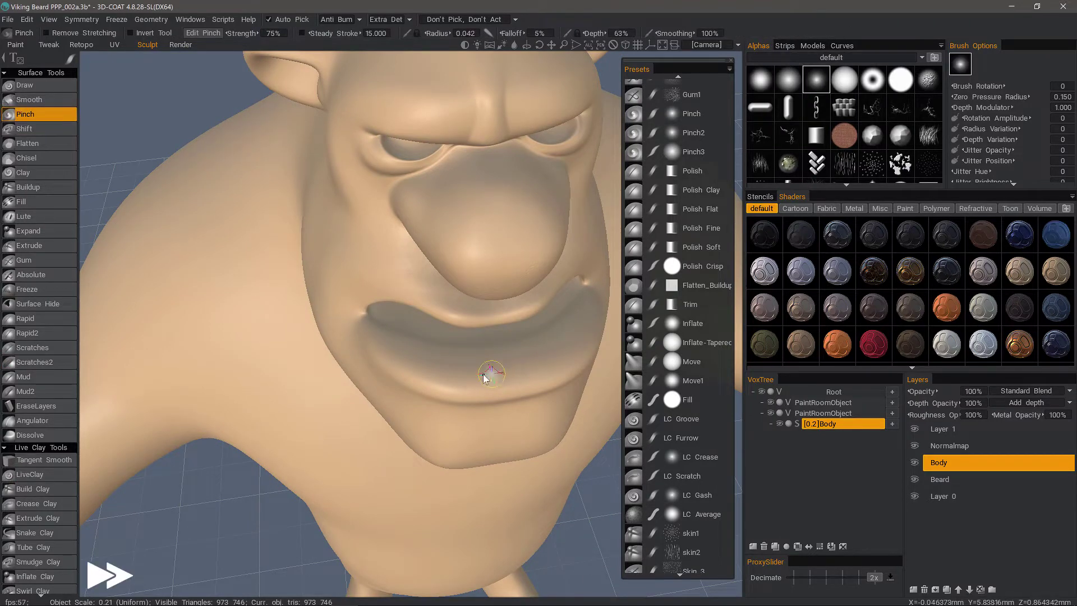
left_click_drag(478, 363, 448, 362, "alt")
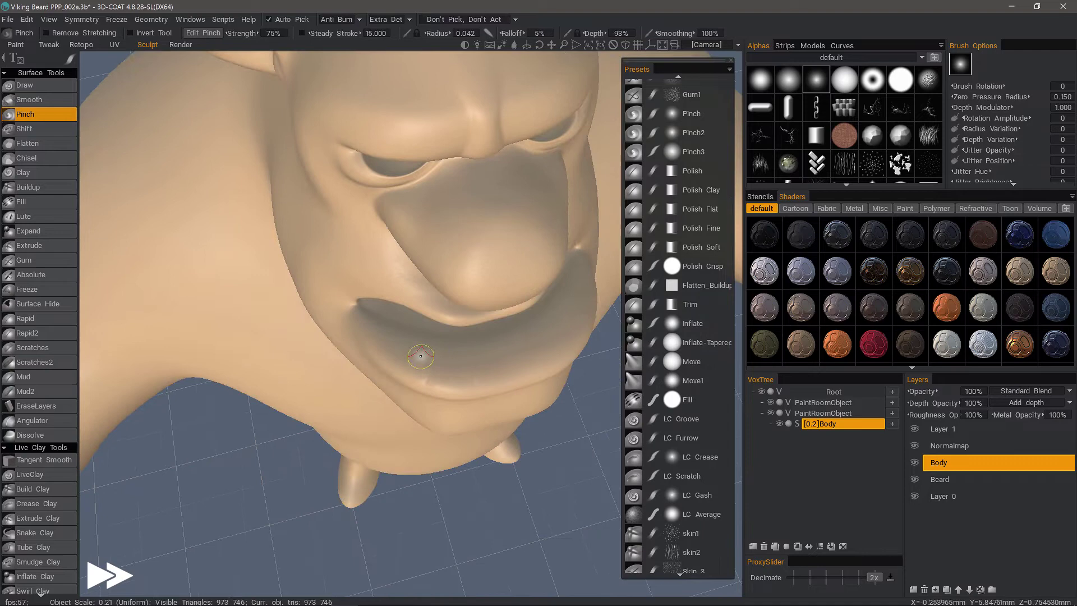
right_click_drag(395, 363, 415, 348)
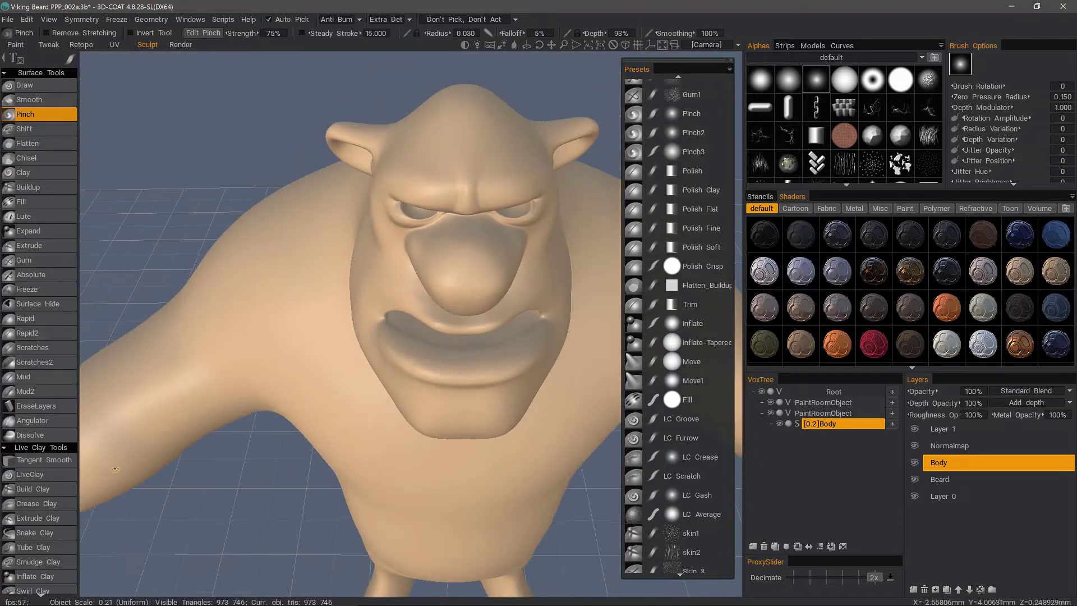
- Switch to Crease Clay at 72% depth and stroke creases around the mouth
left_click(37, 503)
mouse_move(451, 371)
left_mouse_down("alt")
mouse_move(451, 345)
mouse_move(417, 369)
left_mouse_up("alt")
mouse_move(418, 369)
left_mouse_down("alt")
mouse_move(377, 354)
mouse_move(480, 356)
mouse_move(517, 331)
mouse_move(498, 340)
mouse_move(535, 386)
mouse_move(435, 325)
mouse_move(426, 336)
left_mouse_up("alt")
mouse_move(426, 337)
left_mouse_down()
mouse_move(438, 334)
mouse_move(427, 336)
left_mouse_up()
mouse_move(426, 336)
left_mouse_down("alt")
mouse_move(407, 344)
mouse_move(395, 332)
left_mouse_up("alt")
right_click_drag(395, 332, 441, 286)
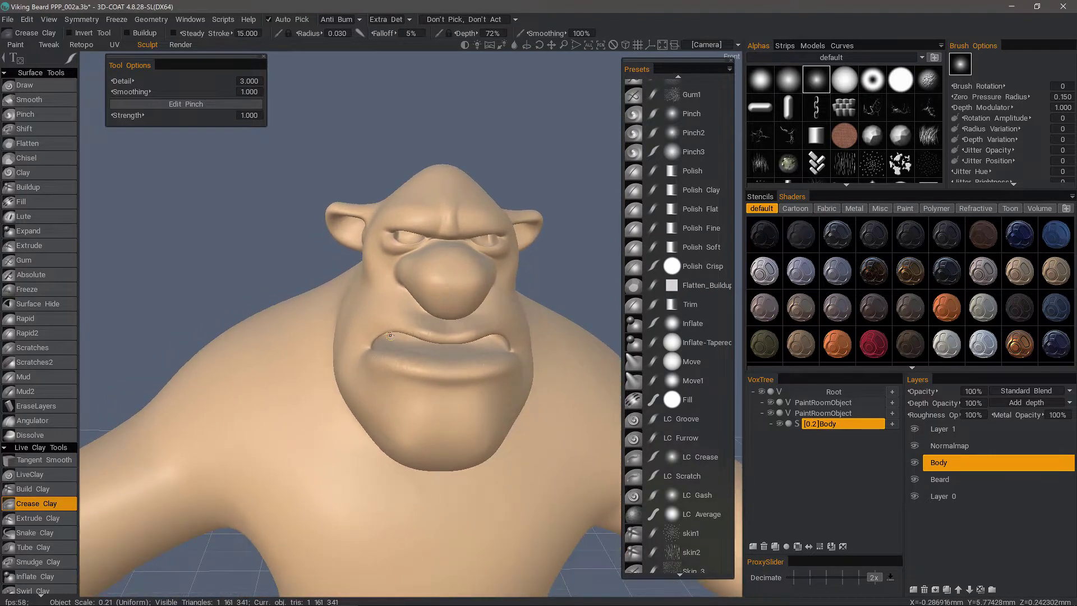
right_click_drag(390, 336, 477, 264)
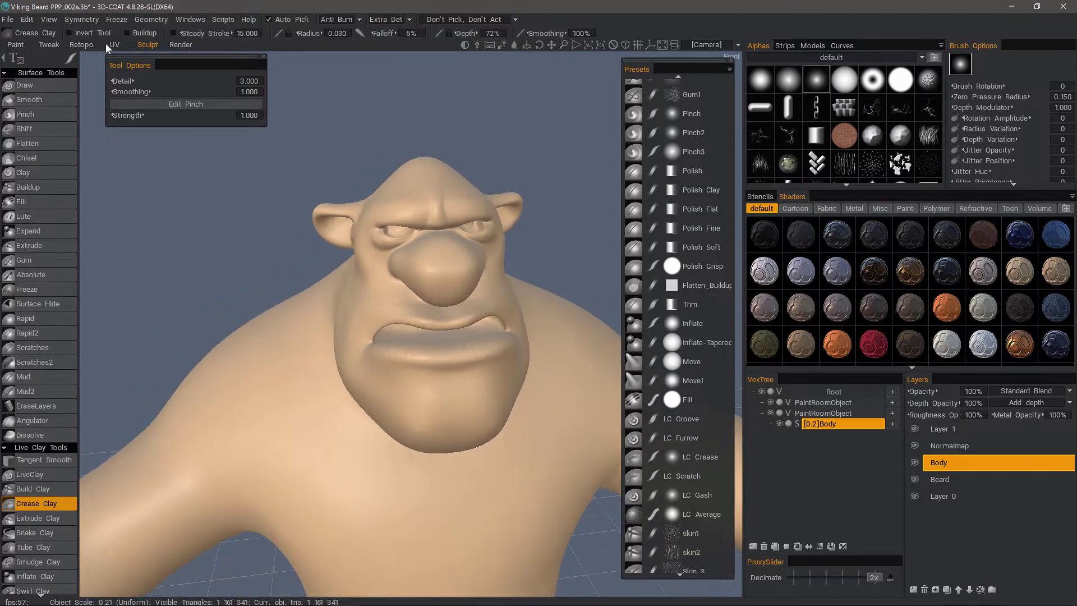
- Go to the Paint room and hide the Beard paint object
left_click(20, 45)
scroll(676, 328, "down", 1)
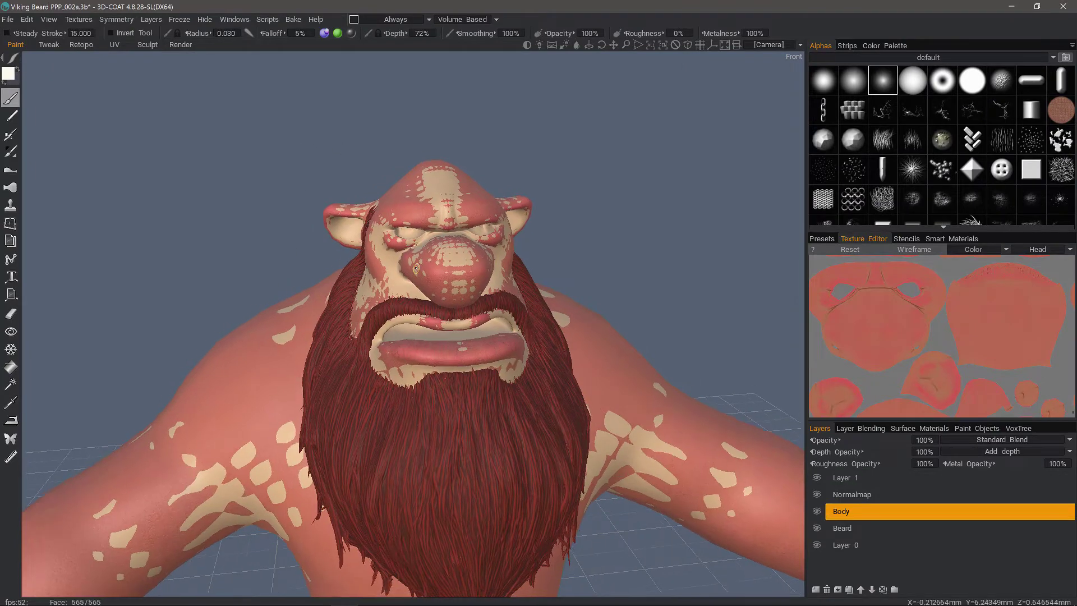
left_click(968, 428)
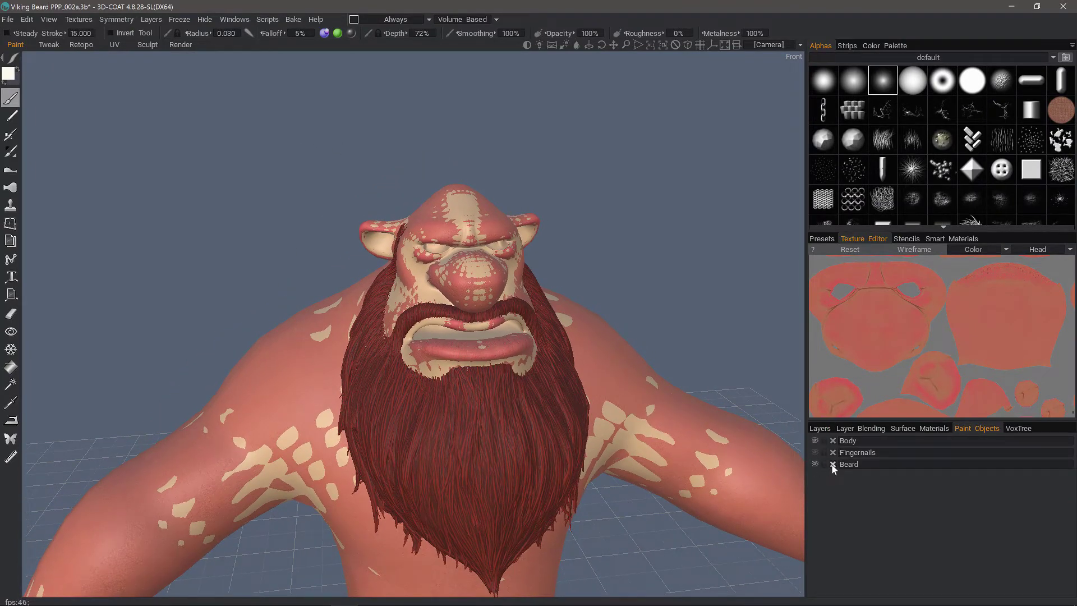
left_click(833, 465)
left_click(317, 343)
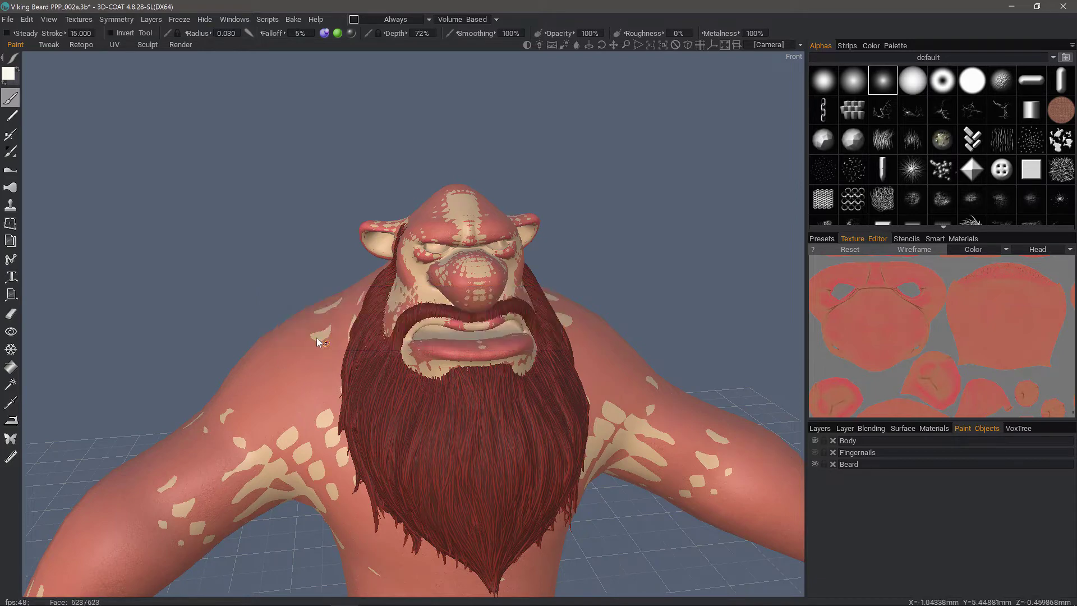
- Compare the Body layer with the Body sculpt volume and rename the Body layer to Skin
left_click(820, 428)
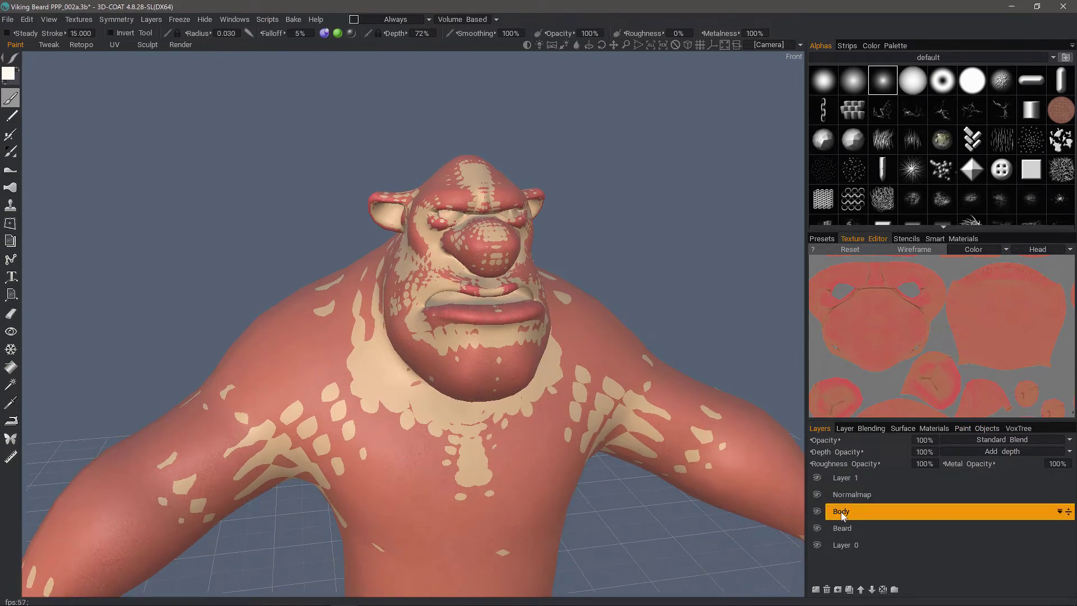
left_click(1015, 429)
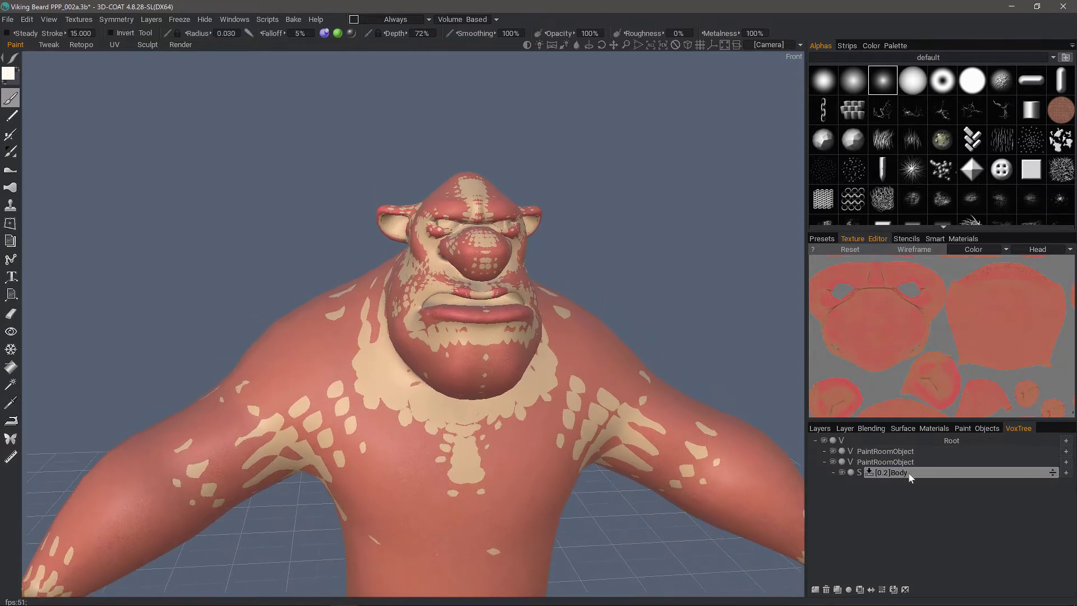
left_click(819, 429)
mouse_move(845, 517)
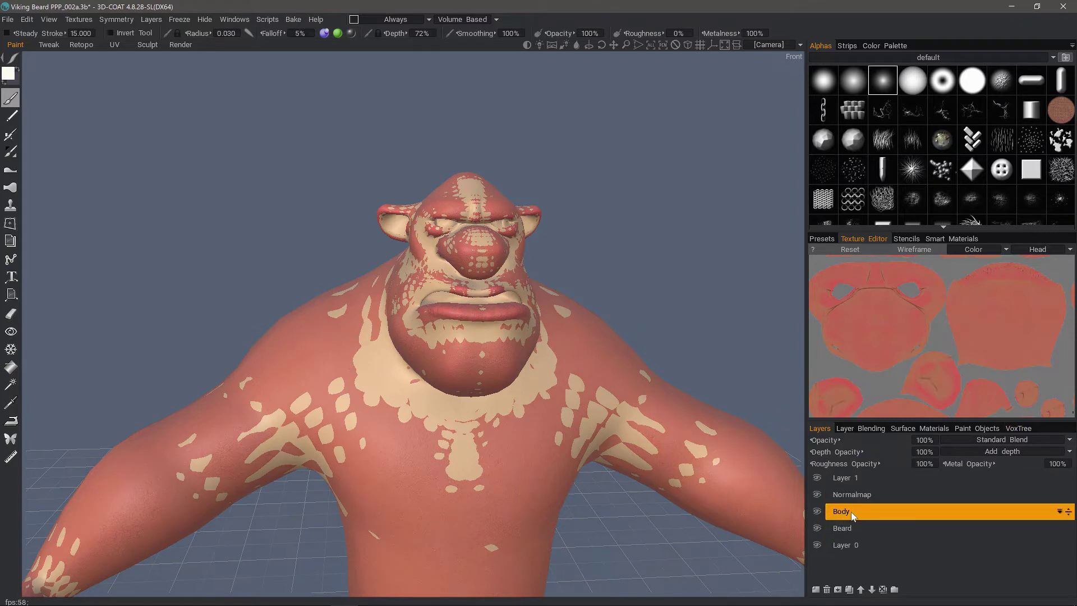
left_click(1012, 428)
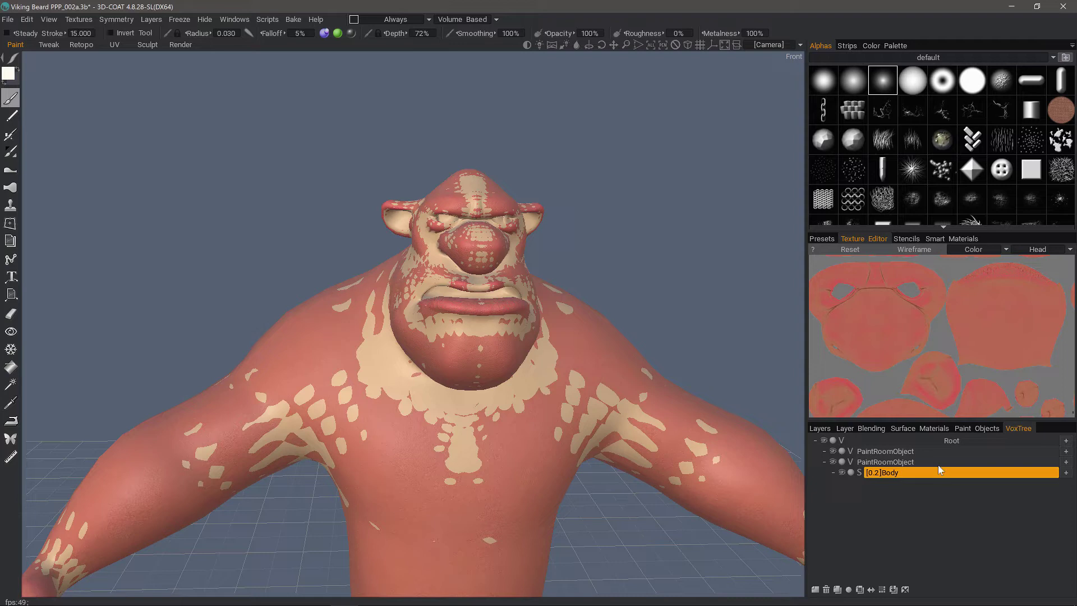
left_click(898, 473)
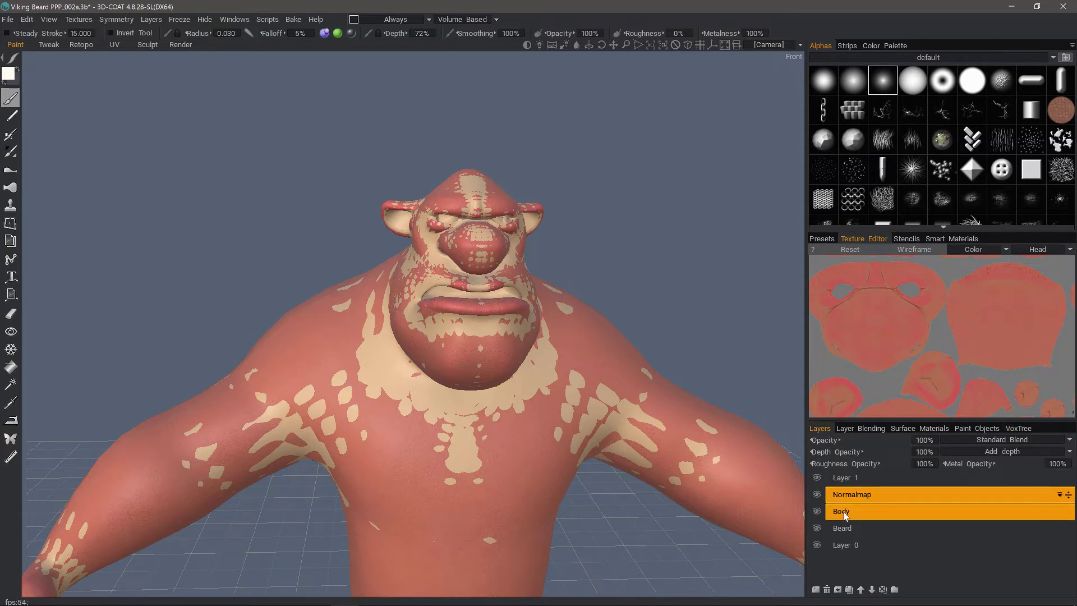
left_click(840, 515)
double_click(848, 514)
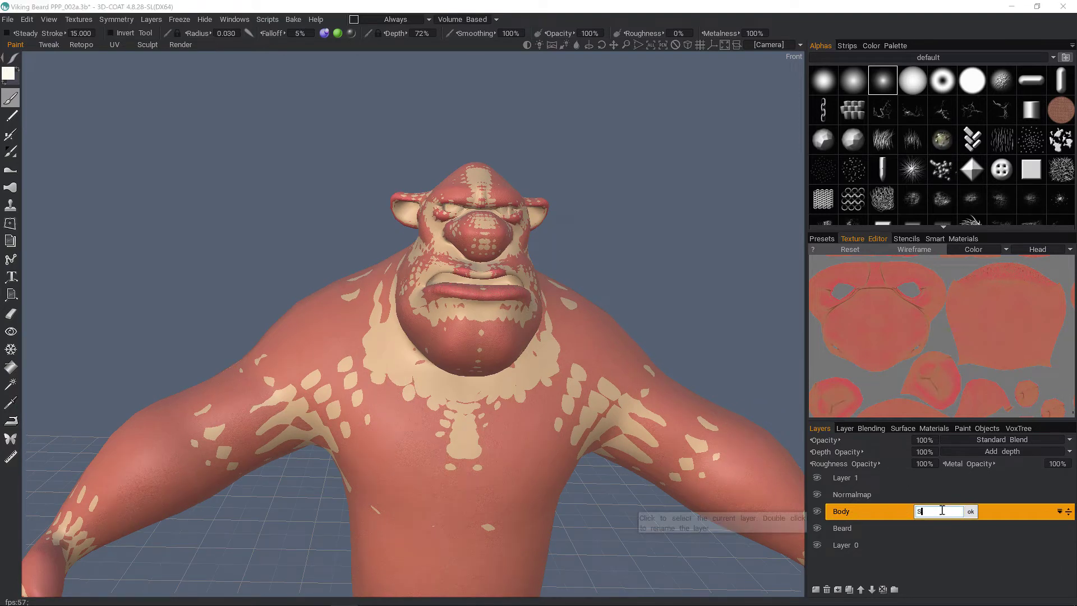
key("Return")
- Change the Normalmap layer's blending mode to Standard Blend and hide that layer
left_click(853, 495)
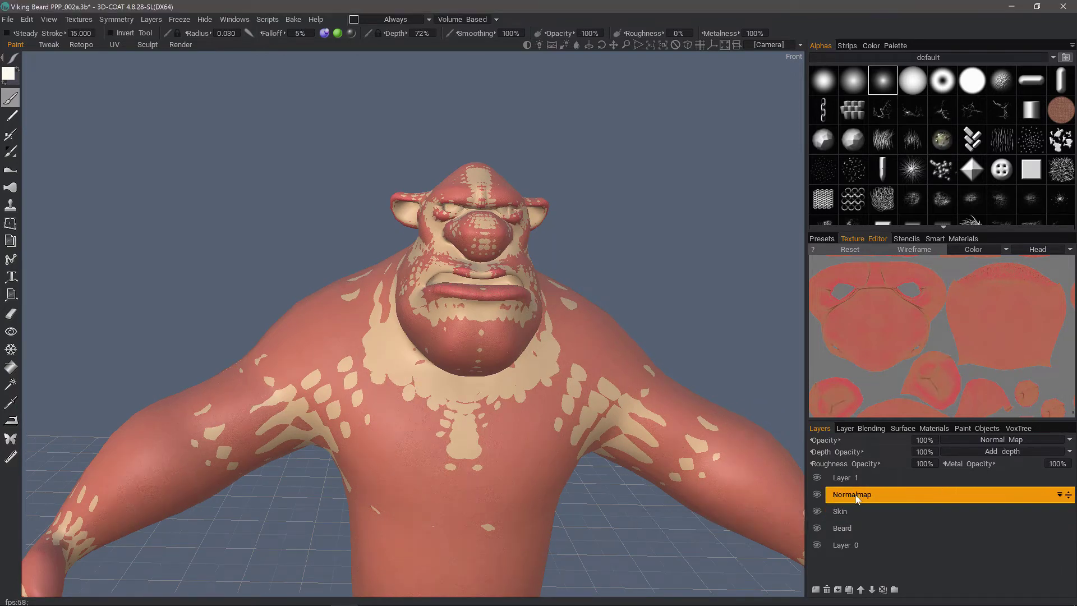
left_click_drag(493, 279, 500, 293, "alt")
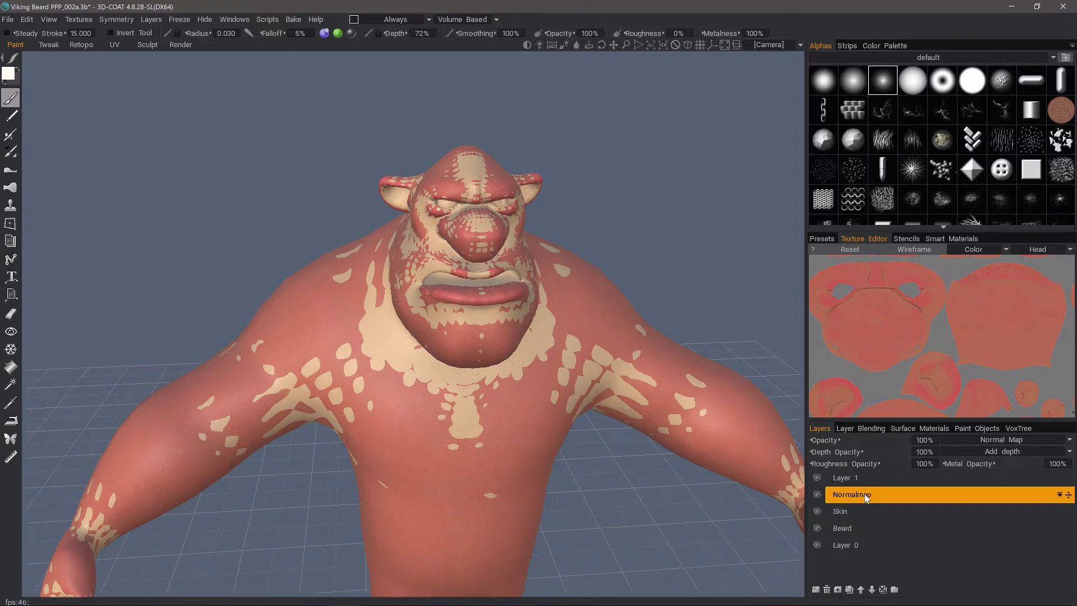
left_click(992, 439)
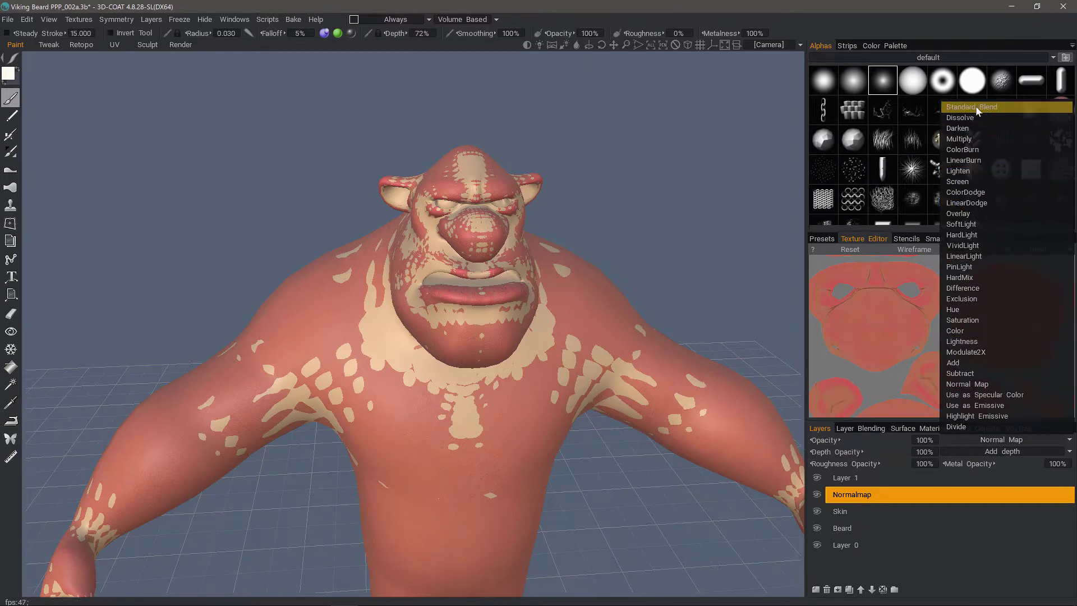
left_click(848, 498)
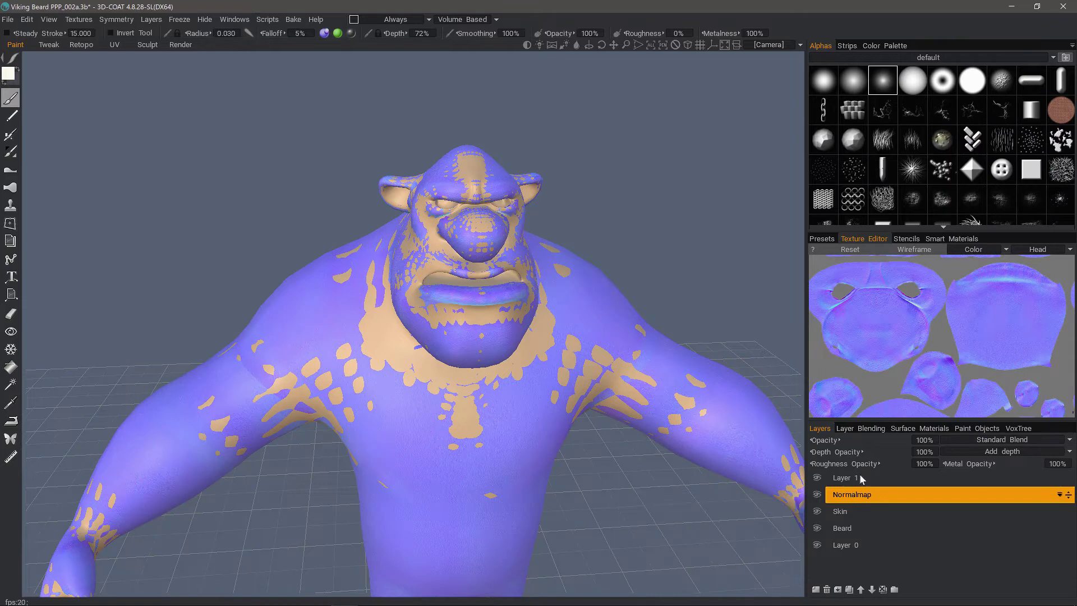
left_click(817, 494)
scroll(776, 472, "down", 2)
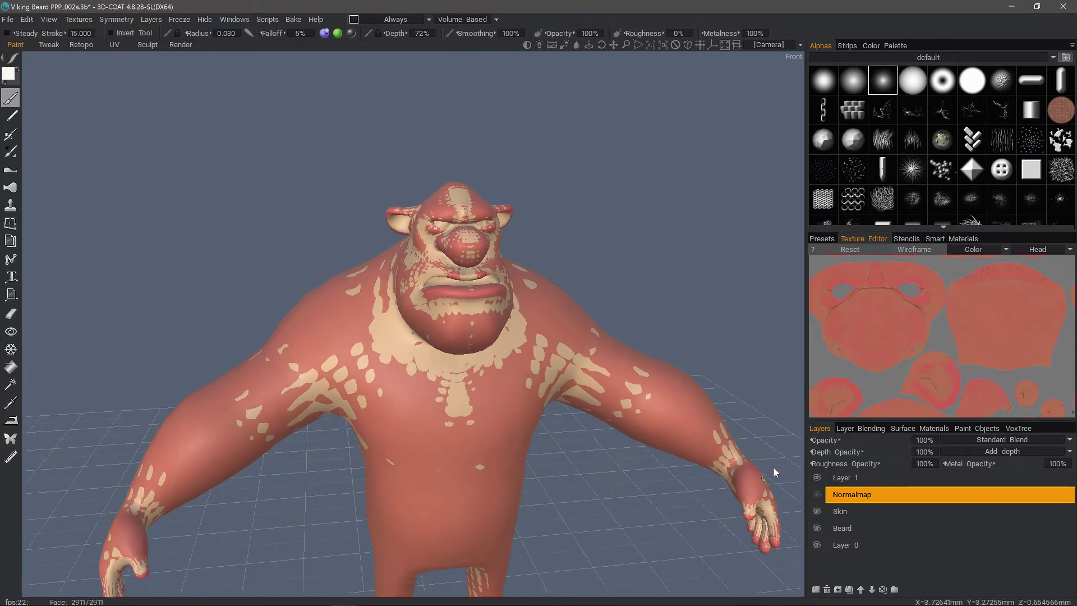
scroll(775, 473, "down", 1)
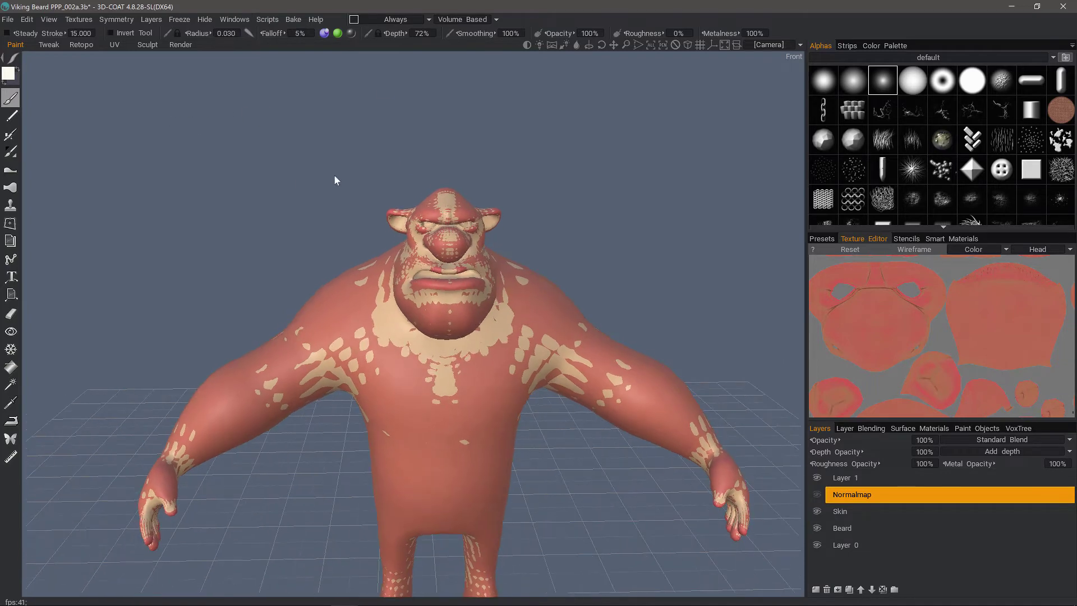
- Start baking the sculpt mesh onto the paint room mesh
left_click(292, 19)
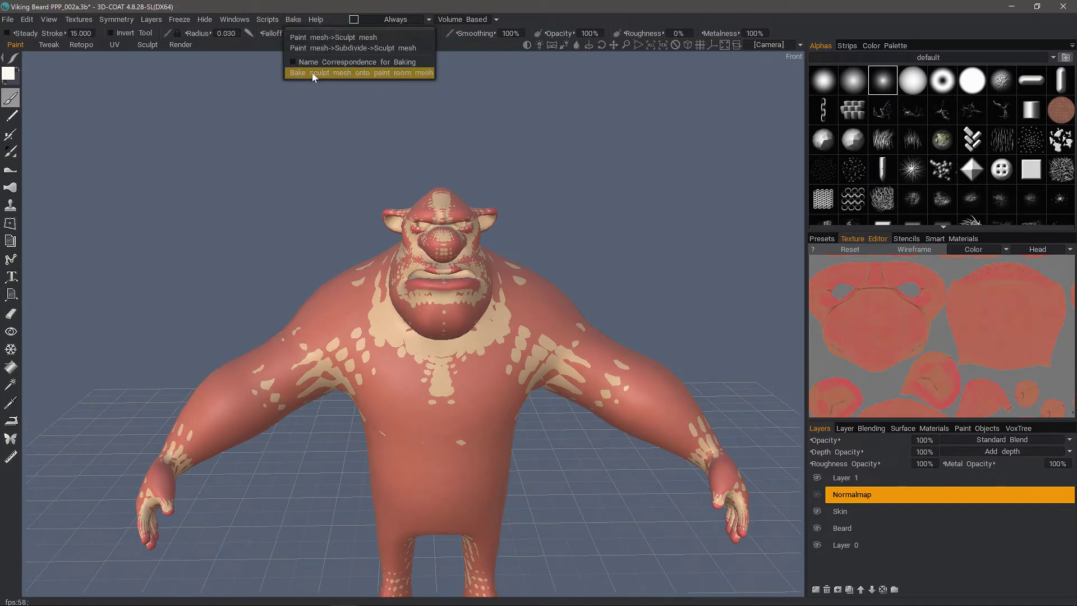
left_click(387, 73)
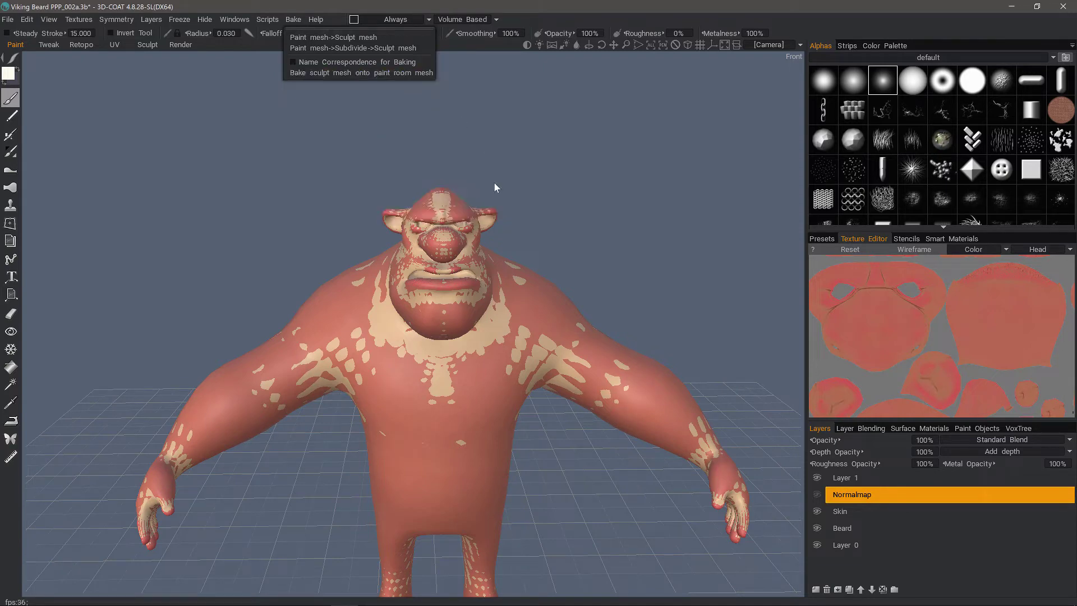
left_click_drag(505, 253, 430, 219, "alt")
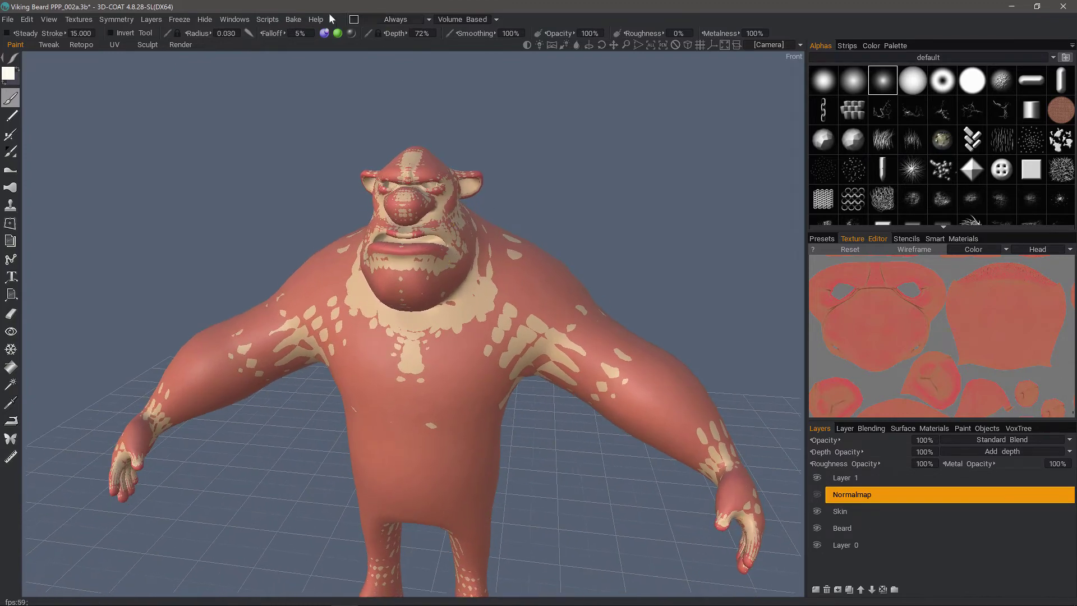
left_click(294, 20)
left_click(338, 72)
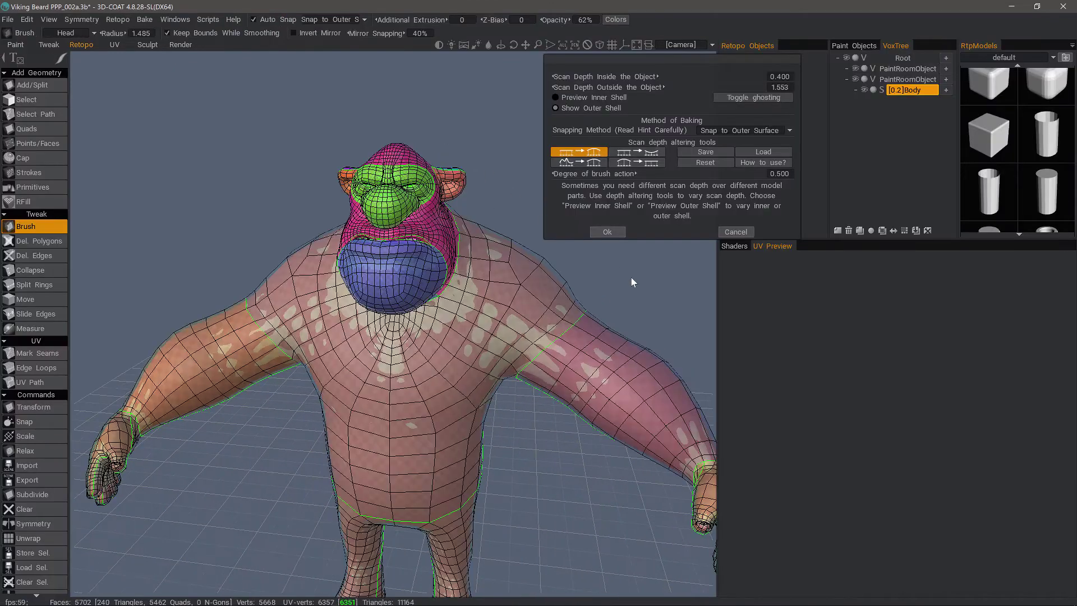
- Set the baking scan depth inside the object to 0.623 and outside the object to 0.826
left_click_drag(632, 293, 646, 87, "alt")
left_click_drag(359, 331, 662, 141)
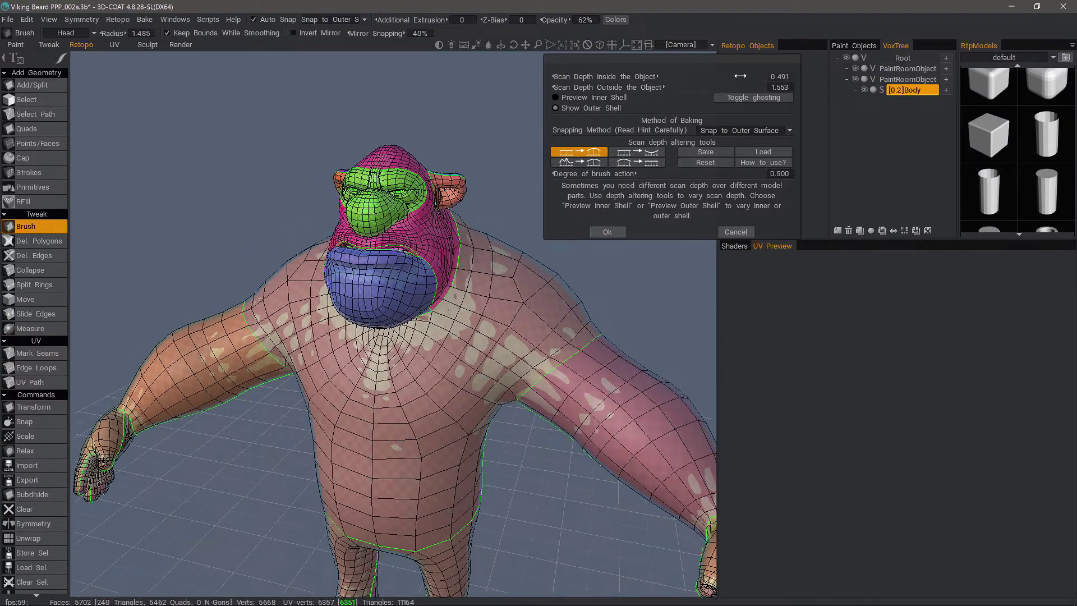
scroll(359, 314, "up", 4)
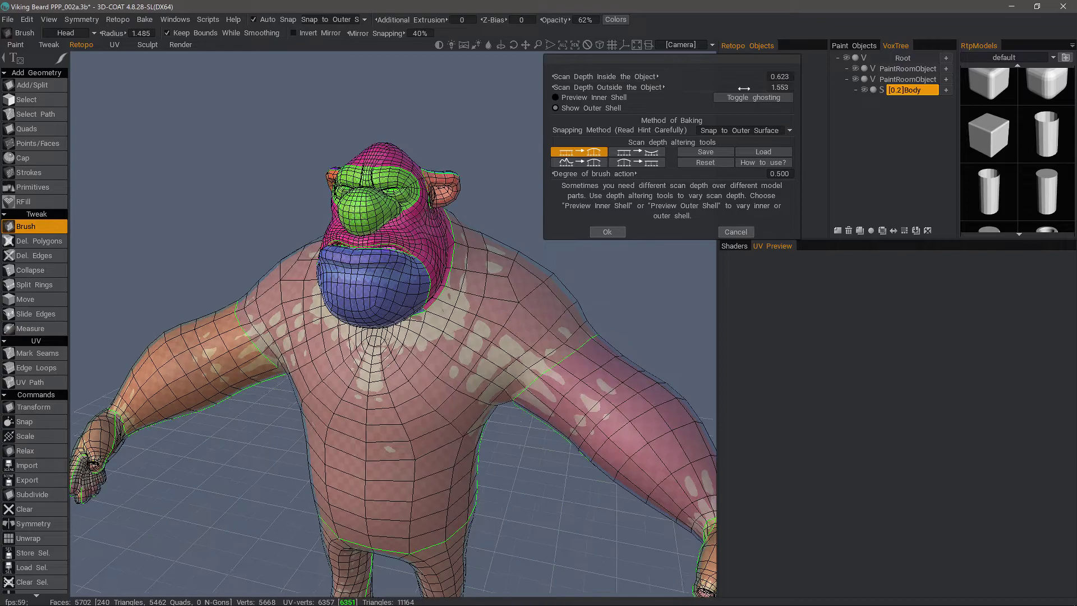
left_click_drag(624, 111, 700, 89, "alt")
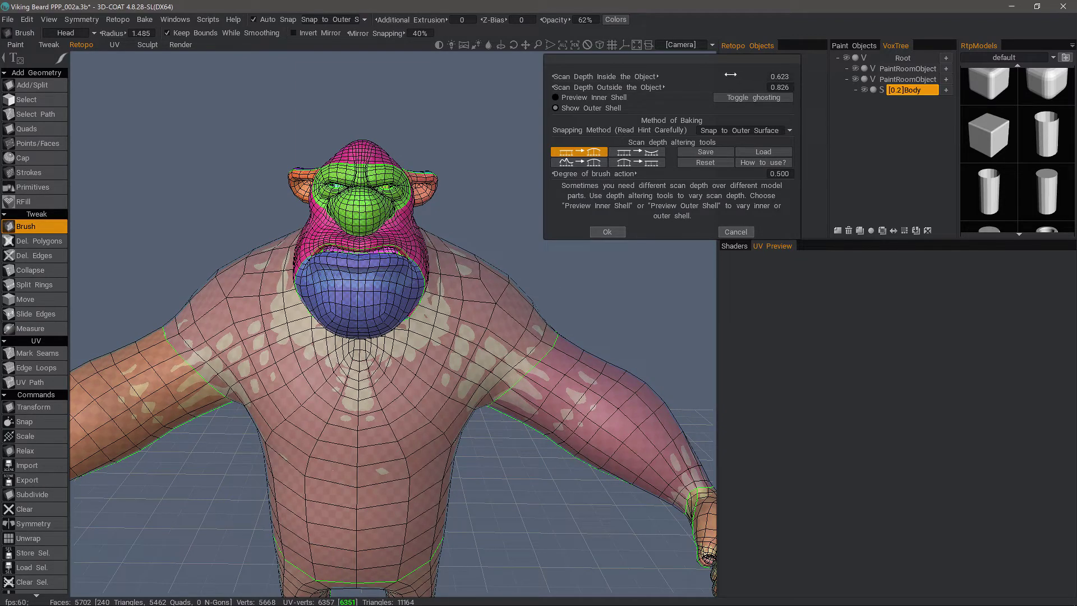
- Preview the inner baking shell and increase the scan depth inside the object to 1.195
left_click(588, 97)
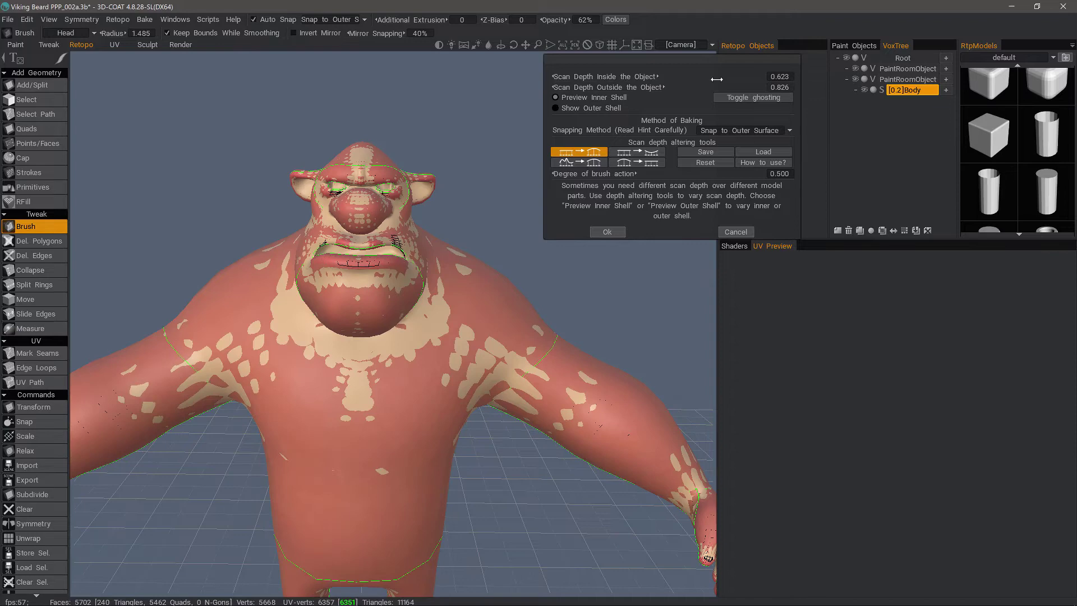
left_click_drag(632, 259, 620, 331)
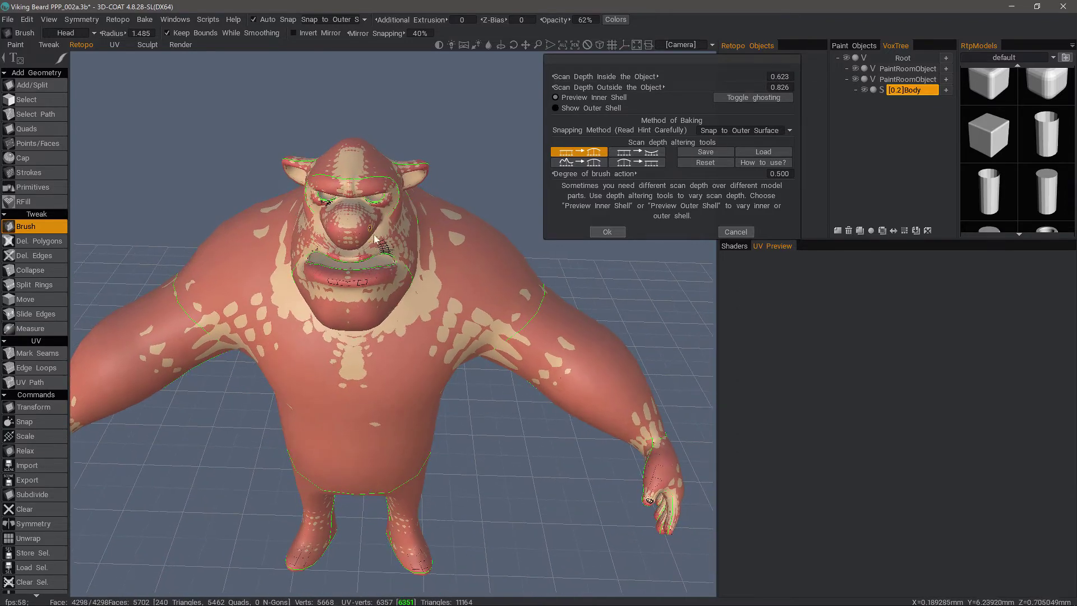
left_click_drag(375, 238, 392, 283)
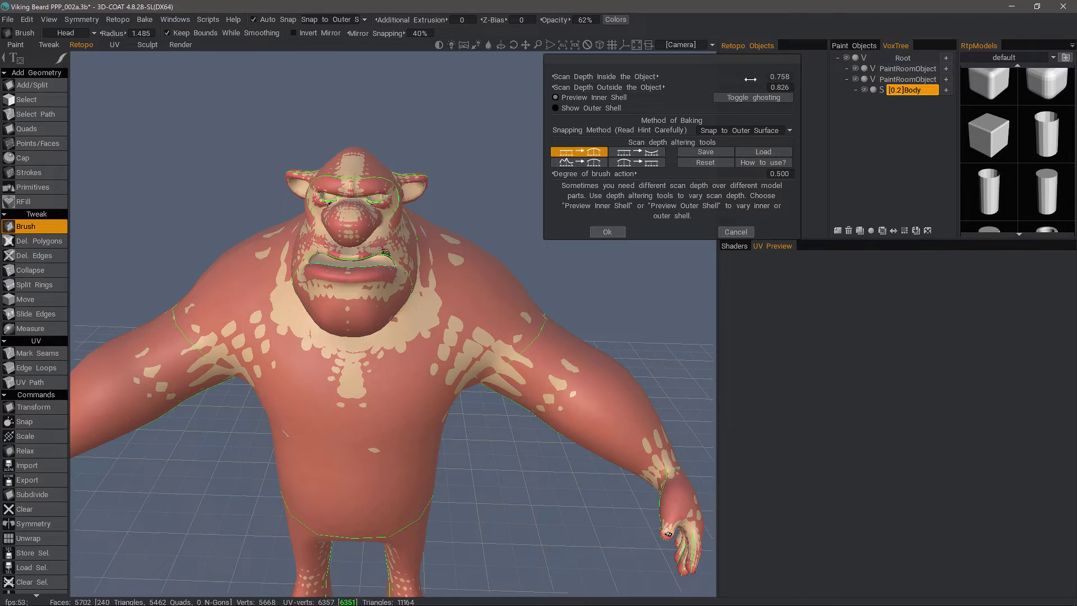
left_click_drag(765, 79, 775, 79)
left_click_drag(578, 303, 693, 80)
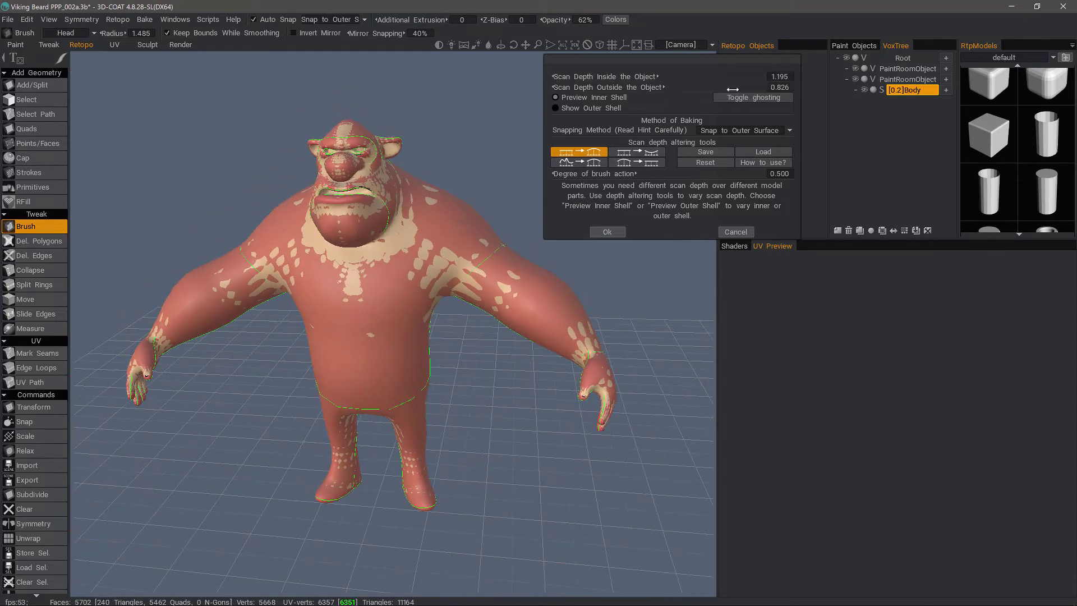
left_click(585, 154)
left_click(584, 154)
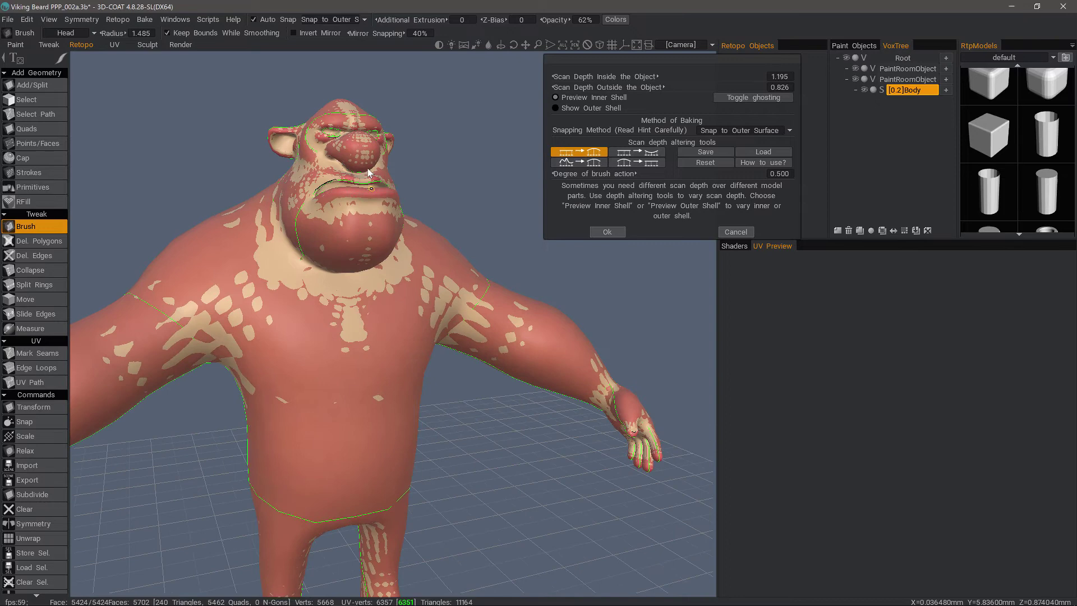
left_click(583, 154)
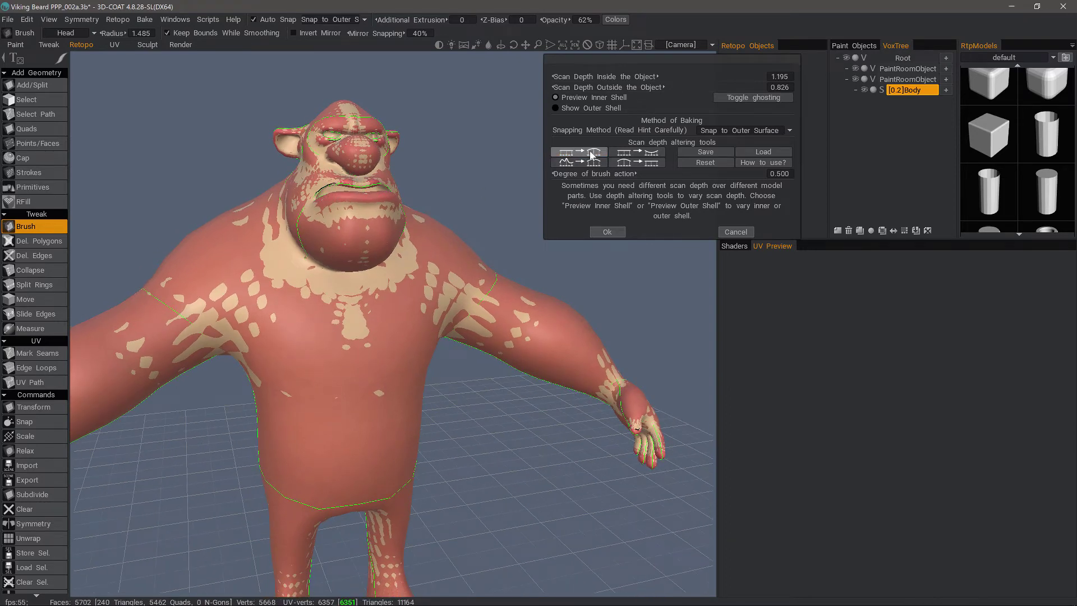
left_click(581, 152)
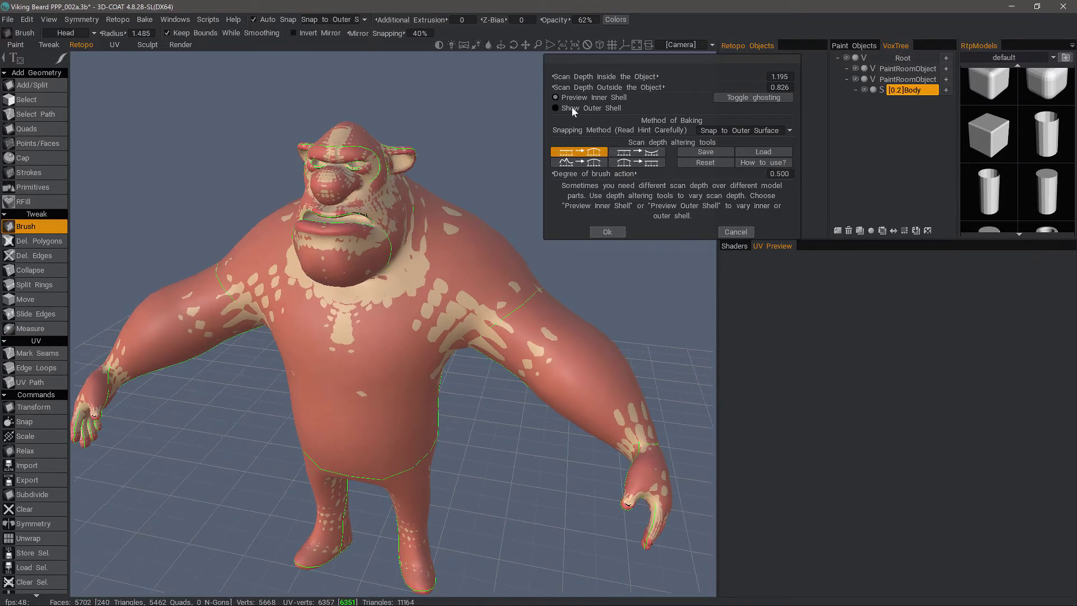
left_click(595, 154)
left_click(592, 155)
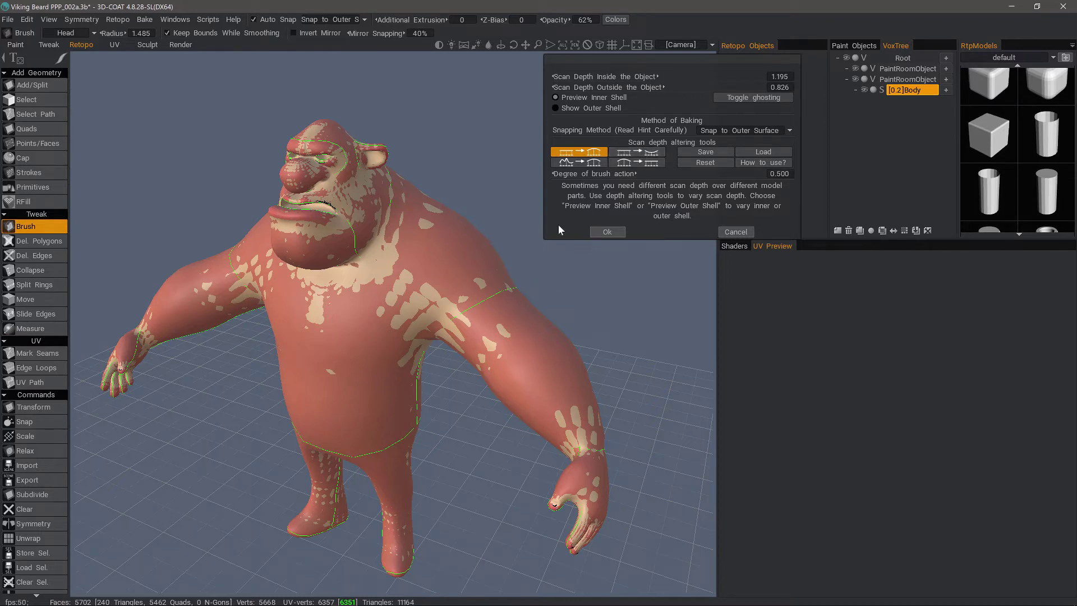
key("KP_1")
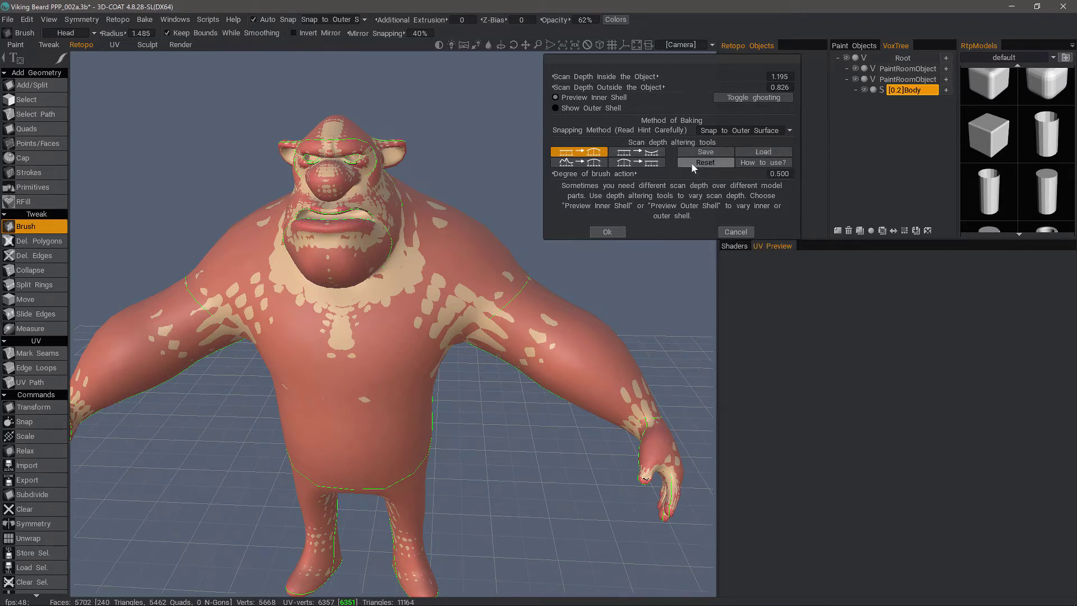
- Reset the local scan depth alterations and run the bake of the sculpt mesh onto the paint room mesh
left_click(705, 162)
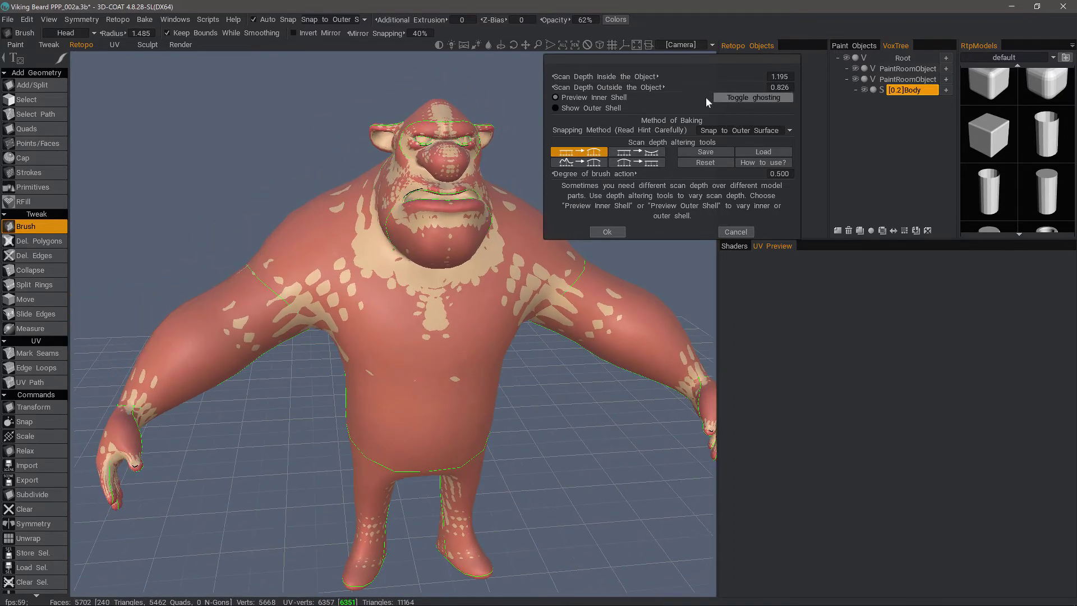
left_click(604, 234)
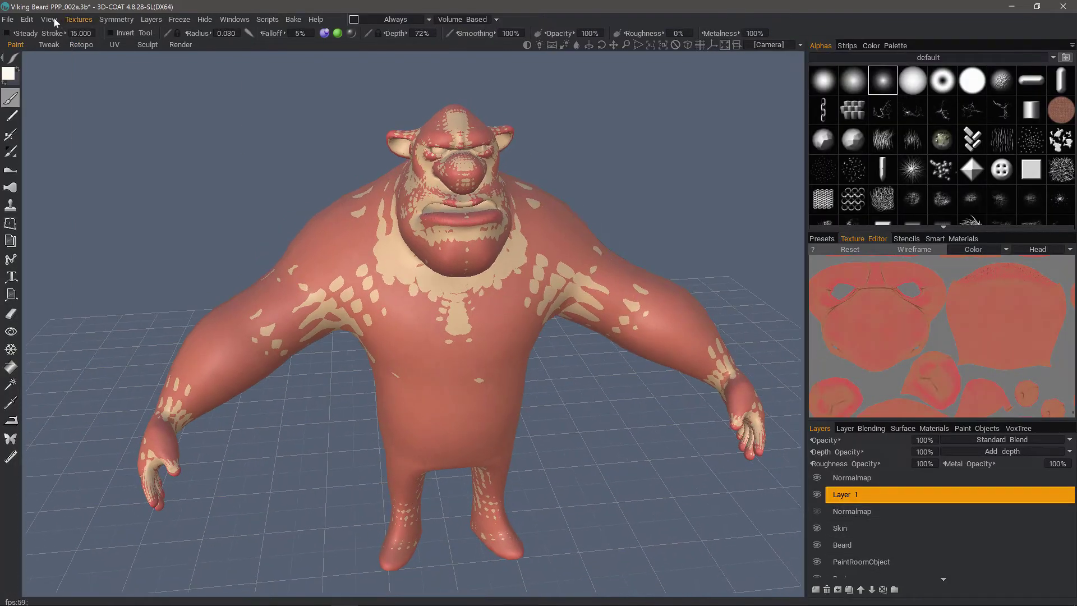
- Turn off the display of voxels in the Paint room so only the paint mesh is shown
left_click(54, 21)
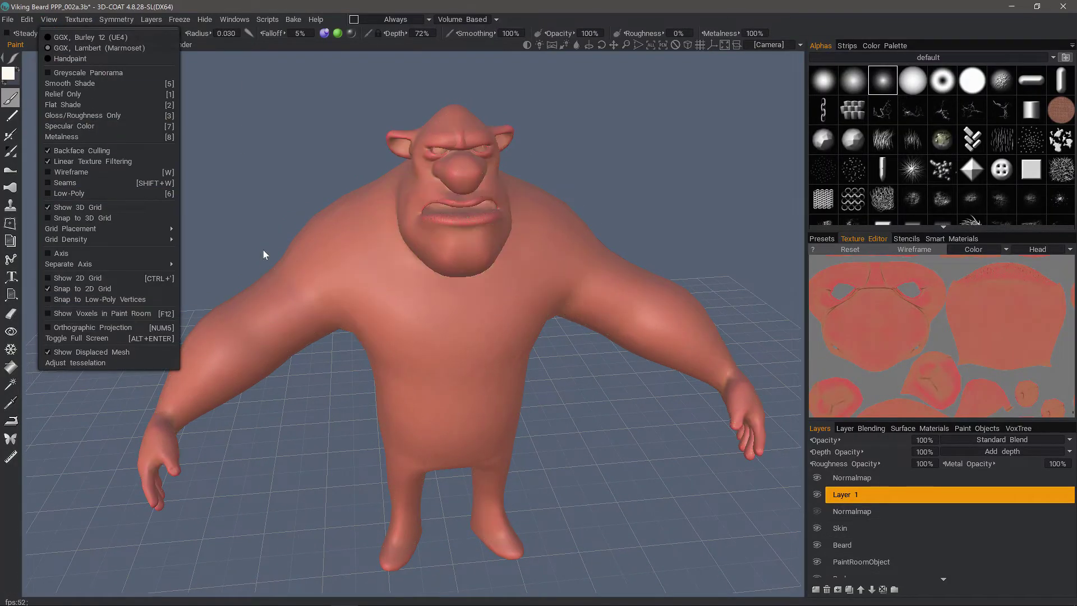
left_click_drag(263, 222, 323, 246)
scroll(394, 368, "up", 4)
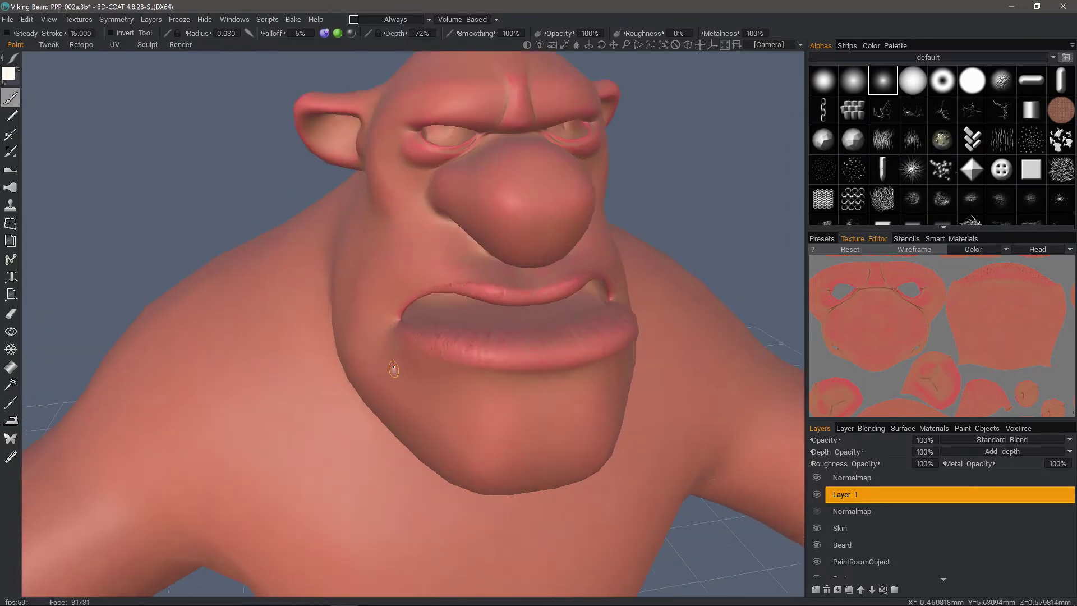
scroll(393, 368, "up", 2)
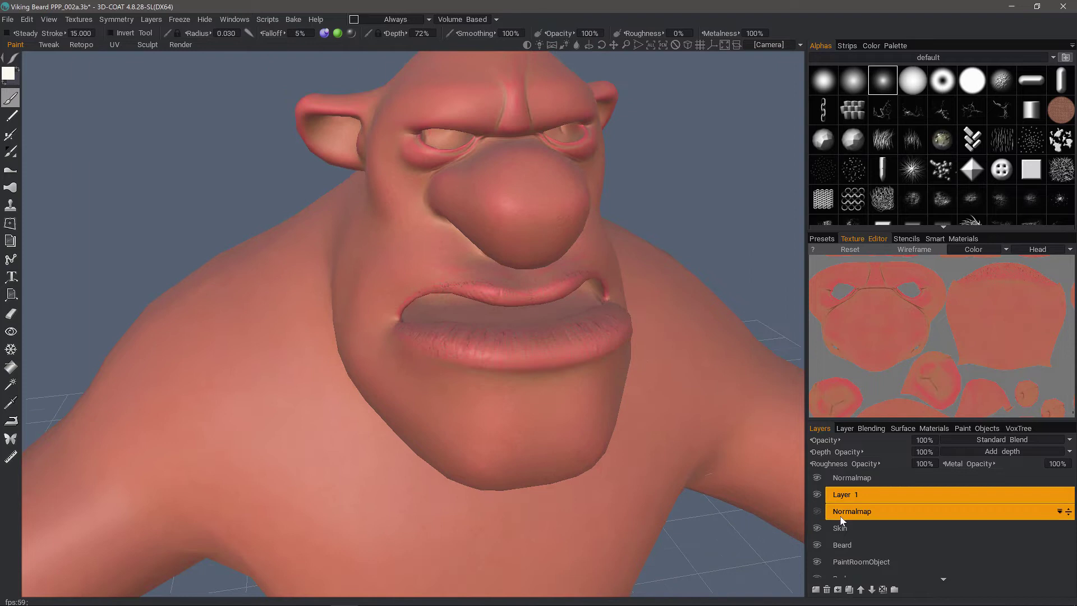
- Select the topmost Normalmap layer and hide the Skin layer
left_click(851, 479)
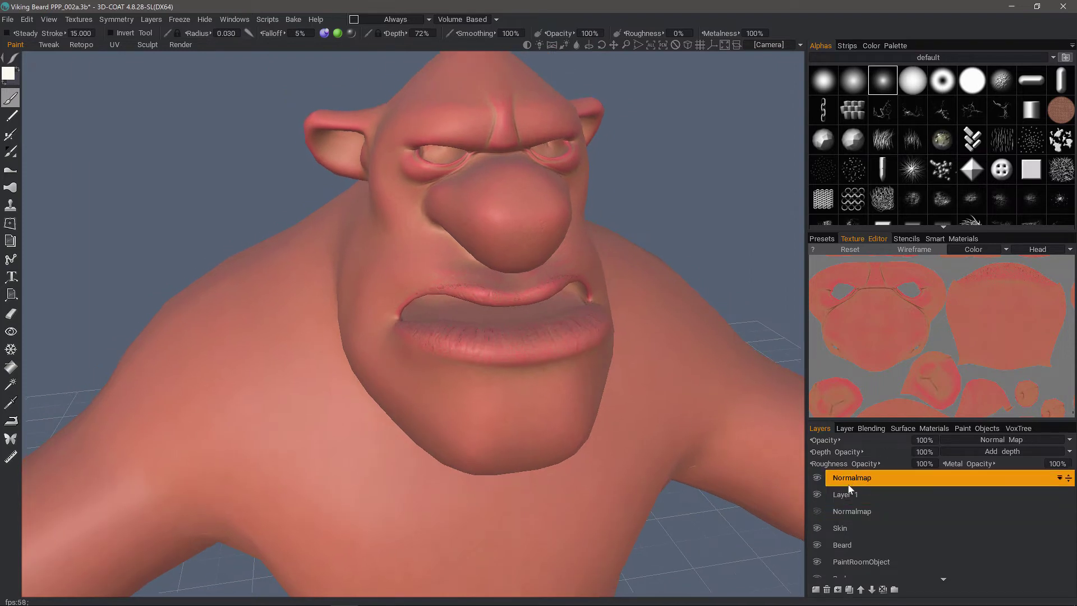
left_click(817, 528)
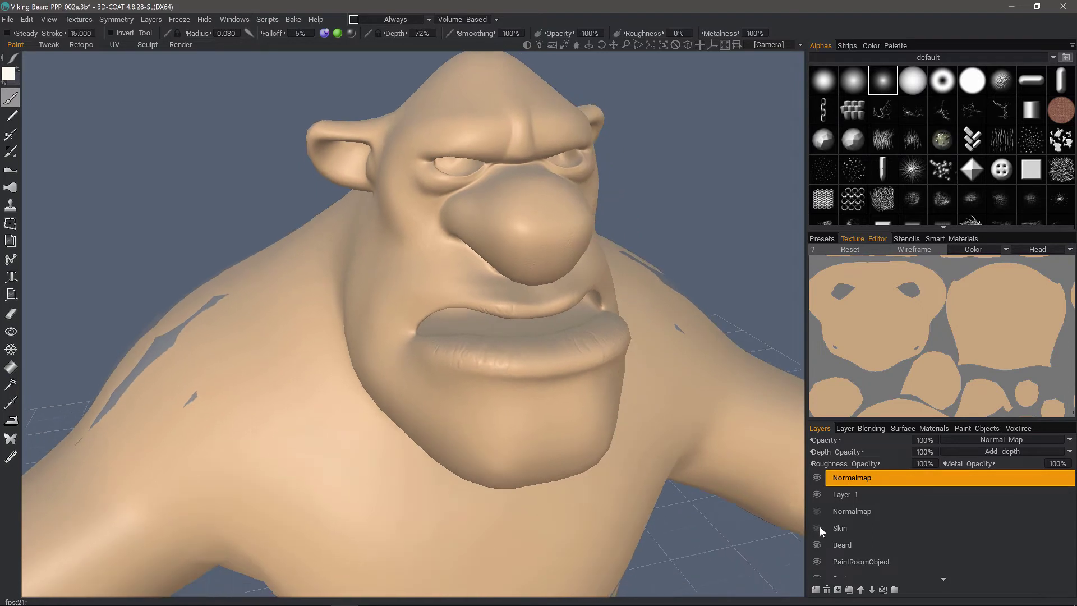
left_click_drag(540, 368, 541, 394, "alt")
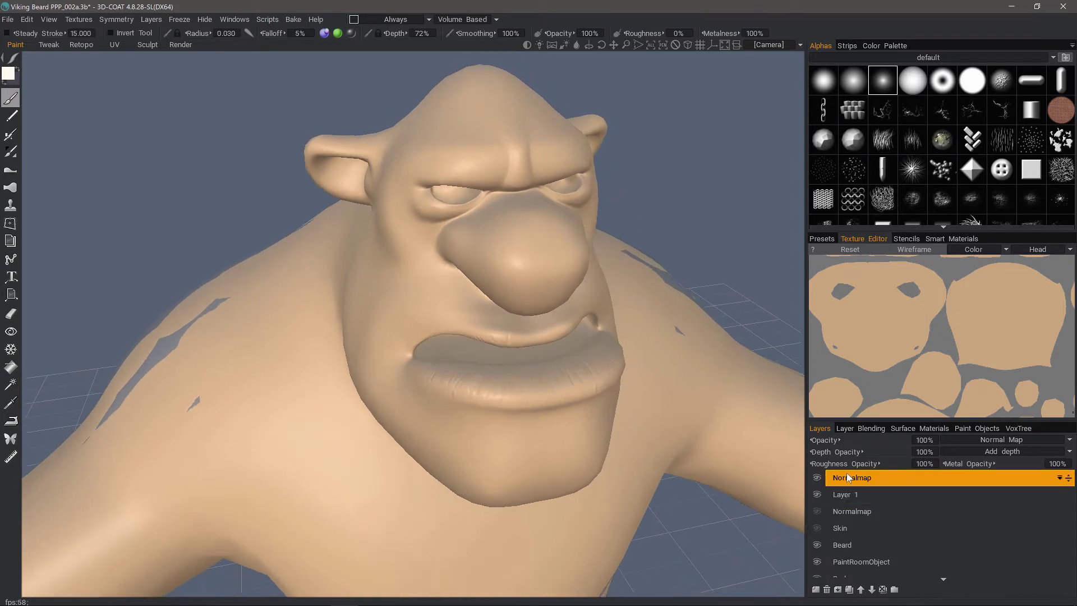
- Hide the topmost Normalmap layer, and show the Normalmap layer above Skin with its blending mode set to Normal Map
left_click(817, 477)
left_click(820, 511)
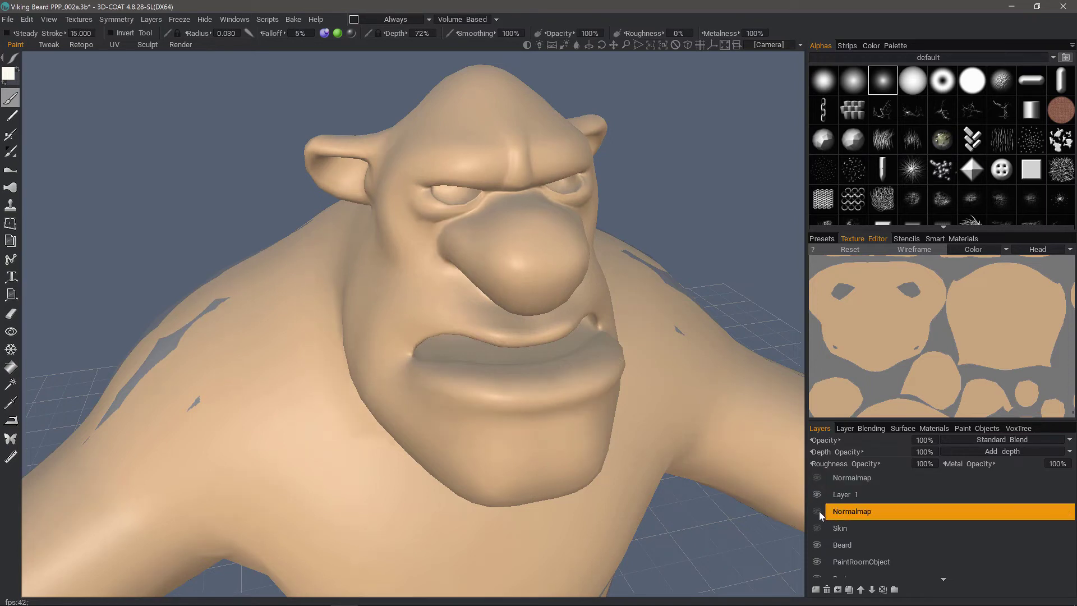
left_click(817, 511)
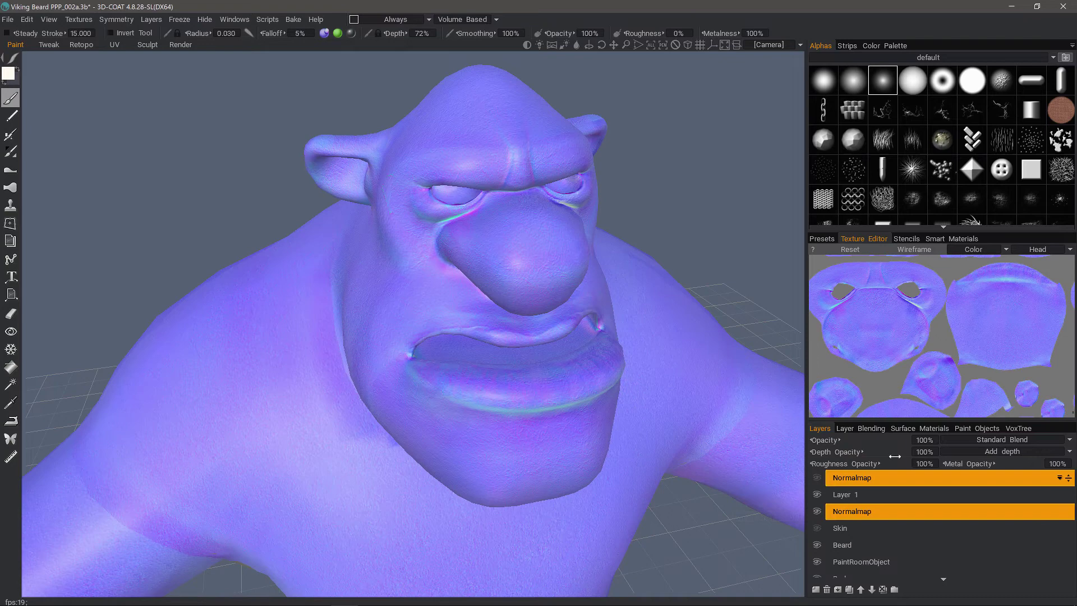
left_click(975, 440)
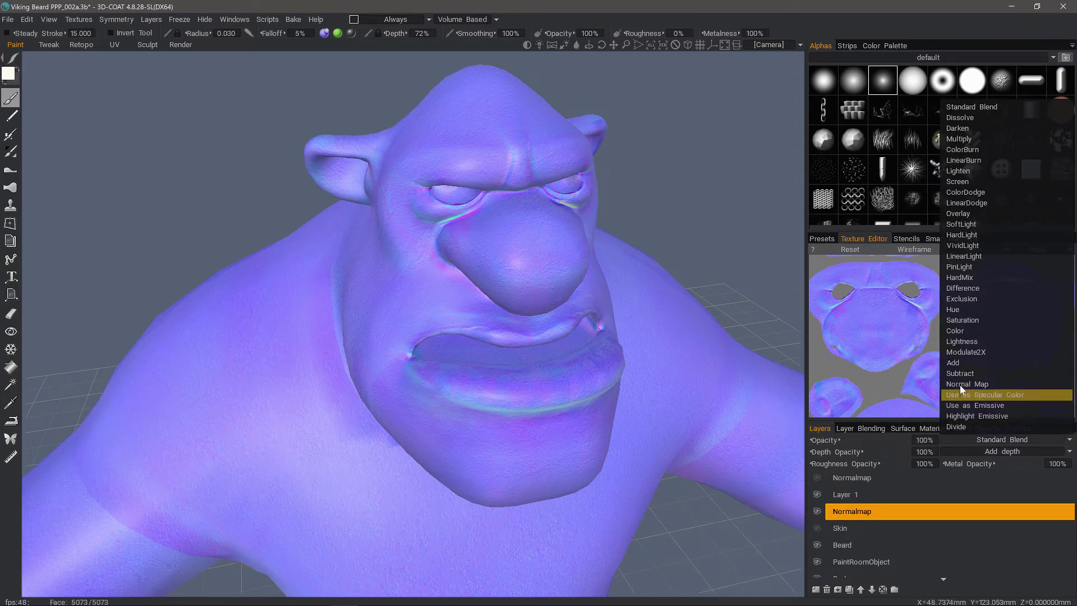
left_click(960, 385)
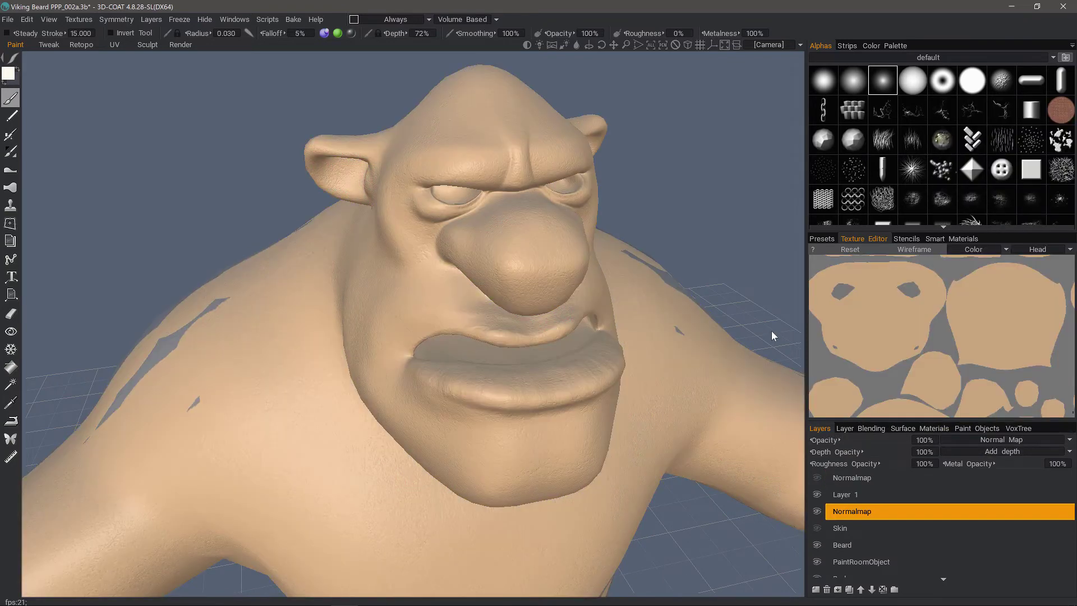
- Set the depth opacity of the Normalmap layer above Skin to 50%
left_click_drag(701, 337, 743, 392, "alt")
left_click(923, 451)
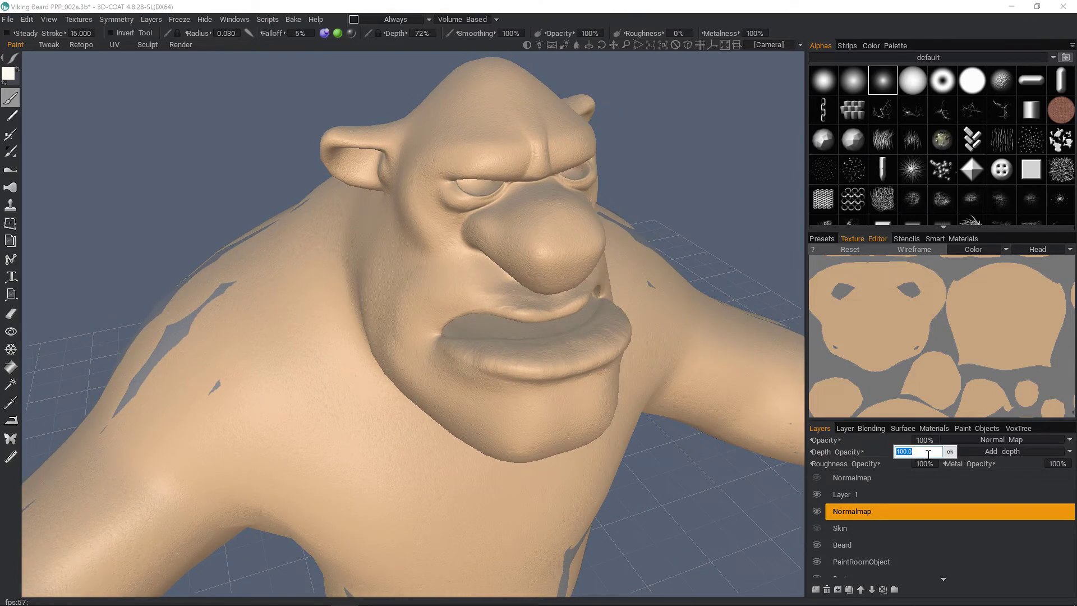
type("50")
key("Return")
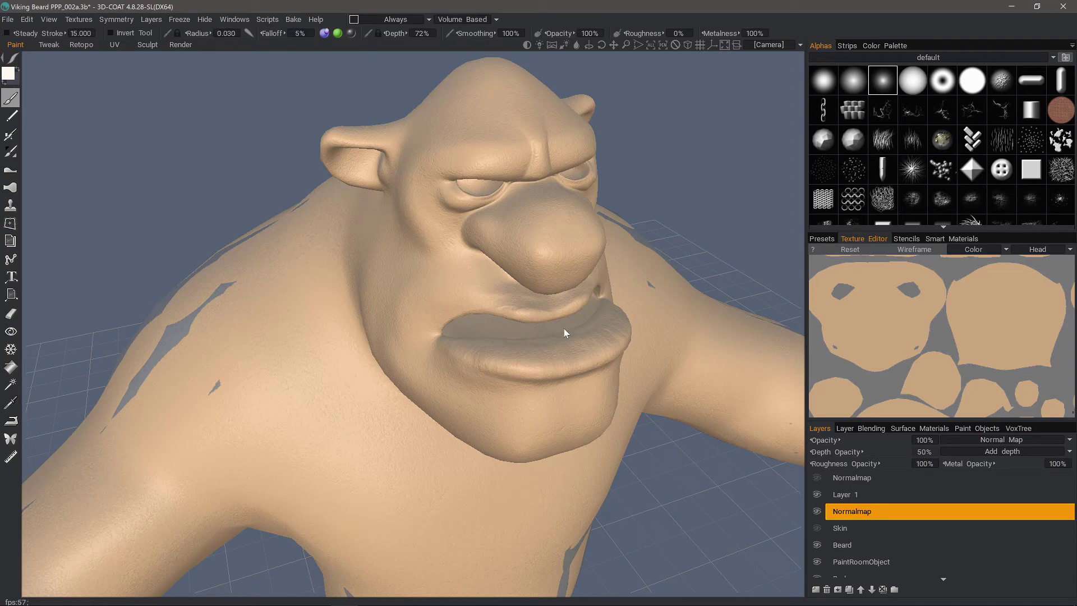
- Show the topmost Normalmap layer together with the lower one and select it
left_click_drag(667, 358, 658, 358, "alt")
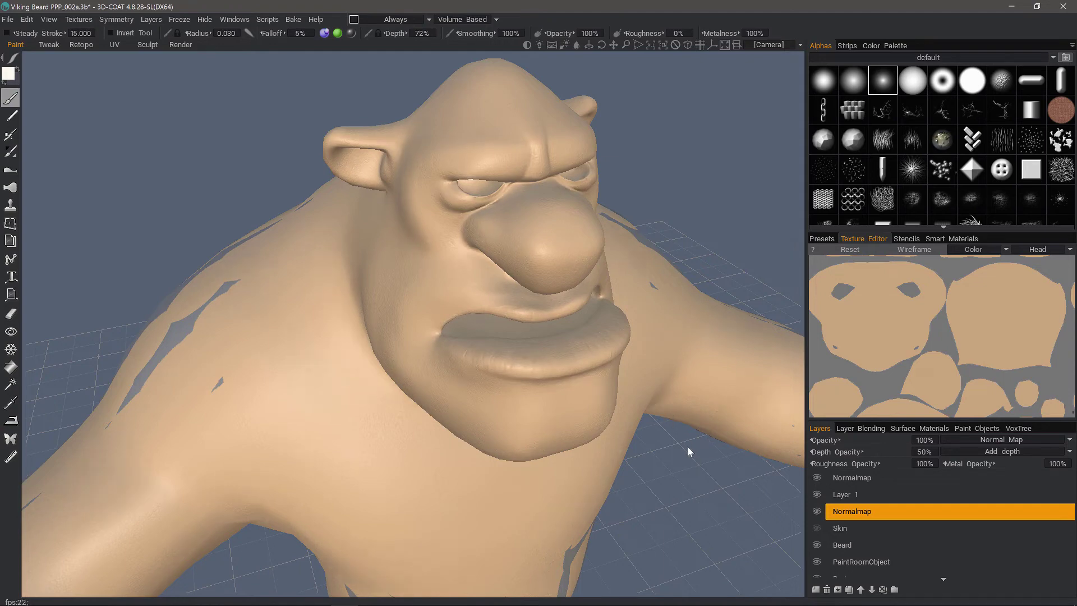
left_click_drag(746, 389, 660, 377, "alt")
left_click_drag(461, 292, 961, 455, "alt")
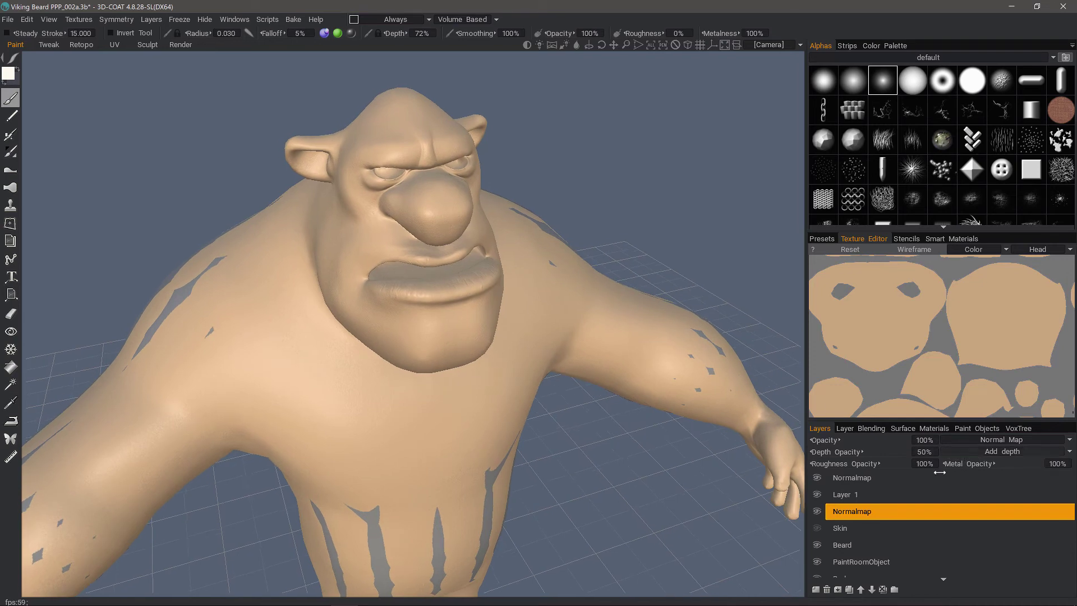
left_click(897, 478)
- Examine the combined normal map layers on the character's head, torso and arms from several angles
right_click_drag(673, 505, 601, 589, "alt")
left_click_drag(600, 589, 478, 369, "alt")
right_click_drag(478, 370, 503, 459, "alt")
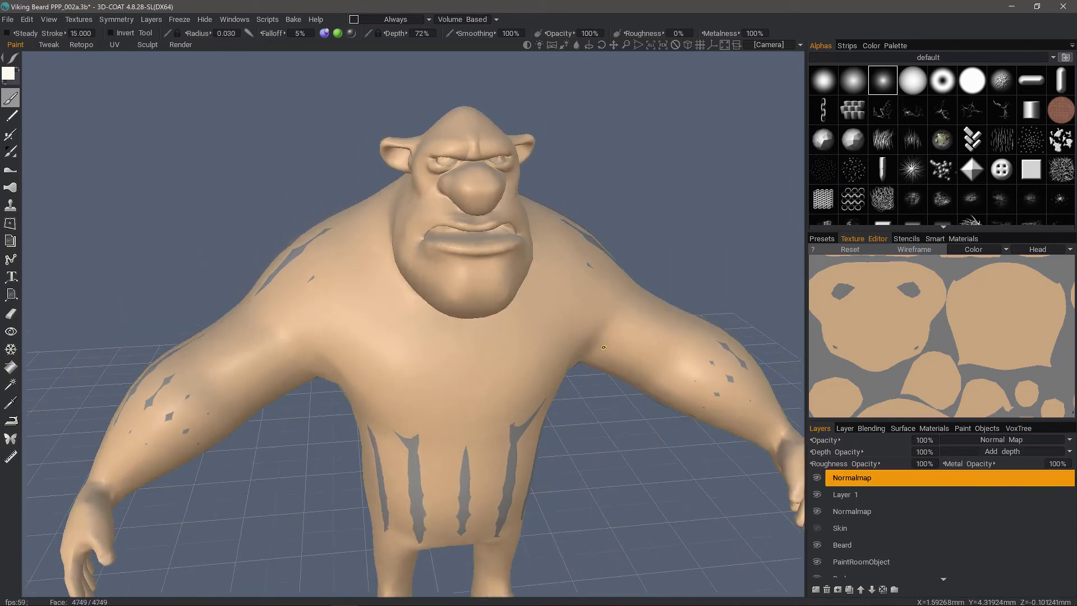
middle_click_drag(503, 458, 457, 363, "alt")
left_click_drag(457, 363, 433, 267, "alt")
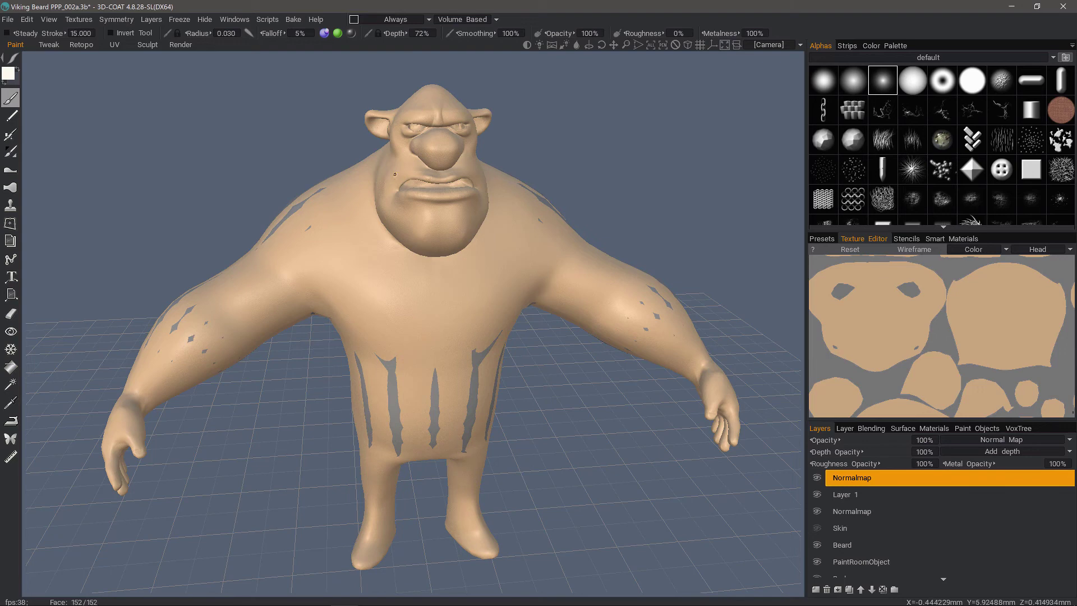
left_click_drag(414, 214, 394, 130, "alt")
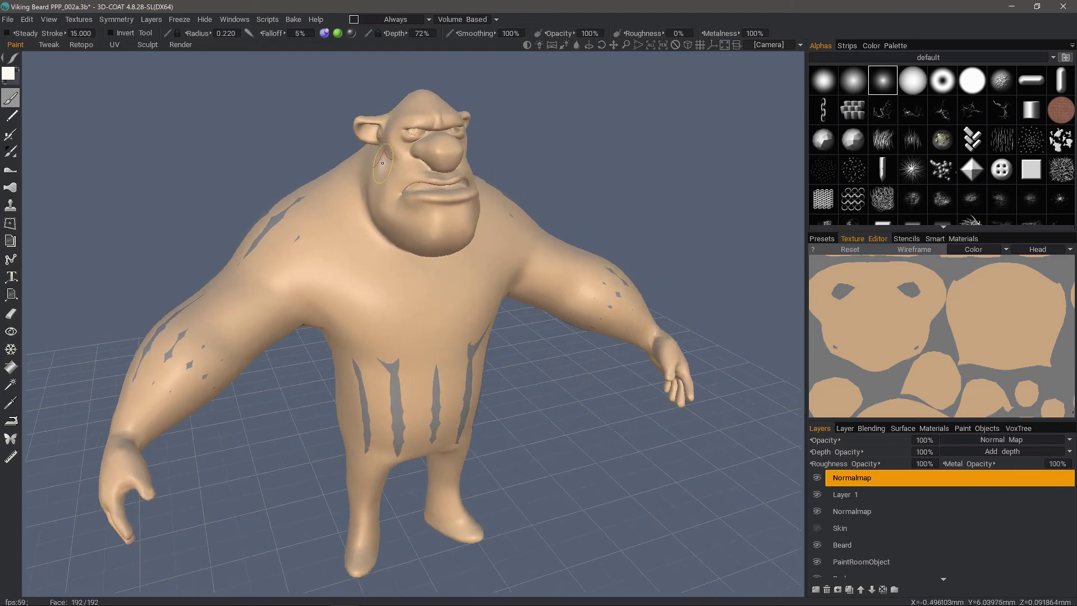
mouse_move(375, 172)
middle_mouse_down()
mouse_move(395, 189)
mouse_move(476, 198)
mouse_move(488, 188)
middle_mouse_up()
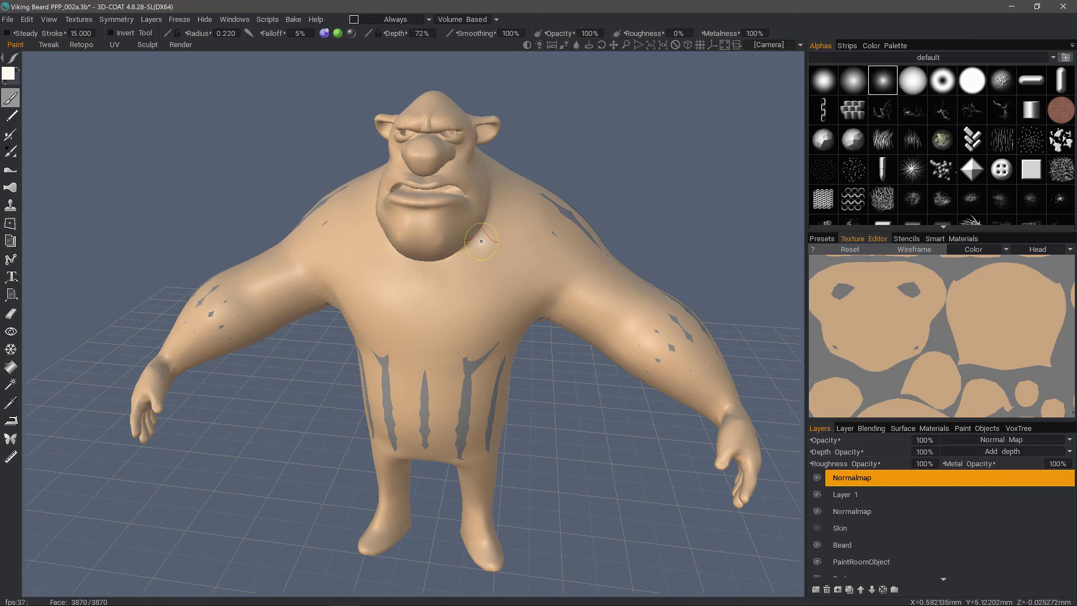
left_click_drag(464, 240, 437, 229, "alt")
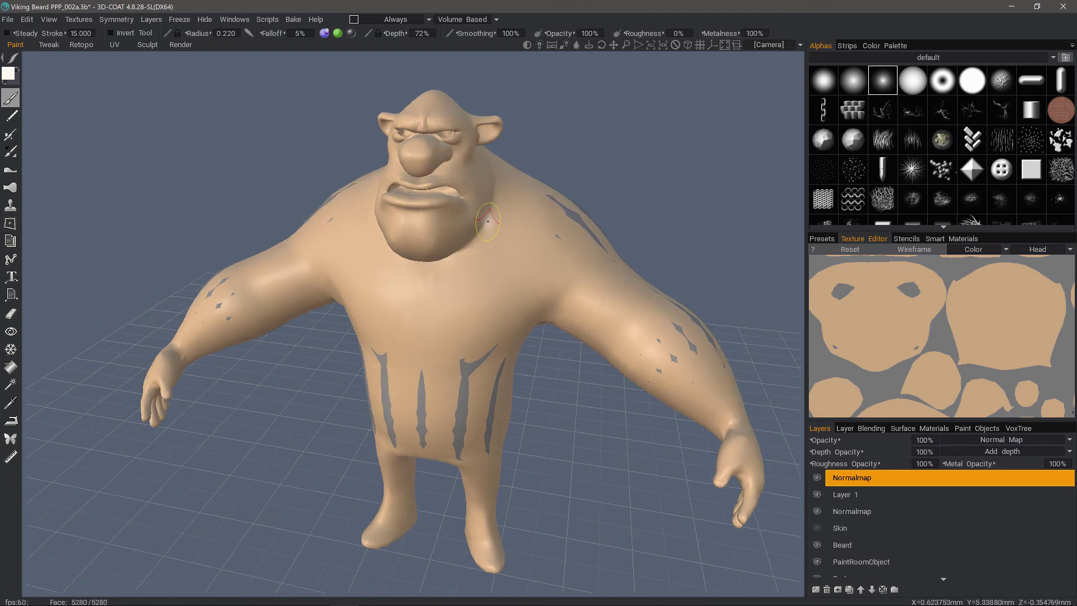
middle_click_drag(461, 244, 469, 201)
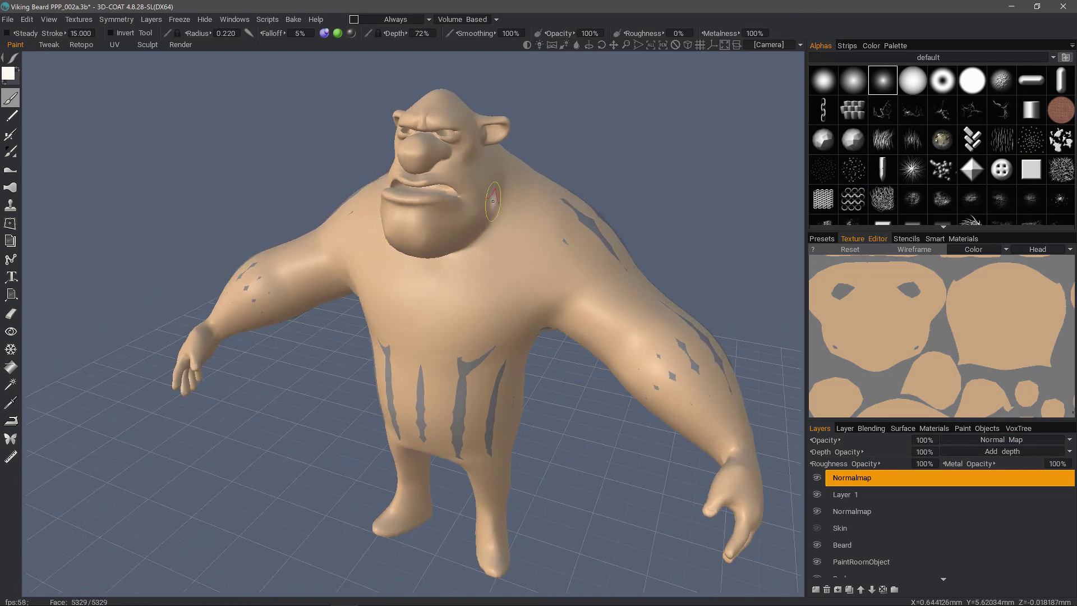